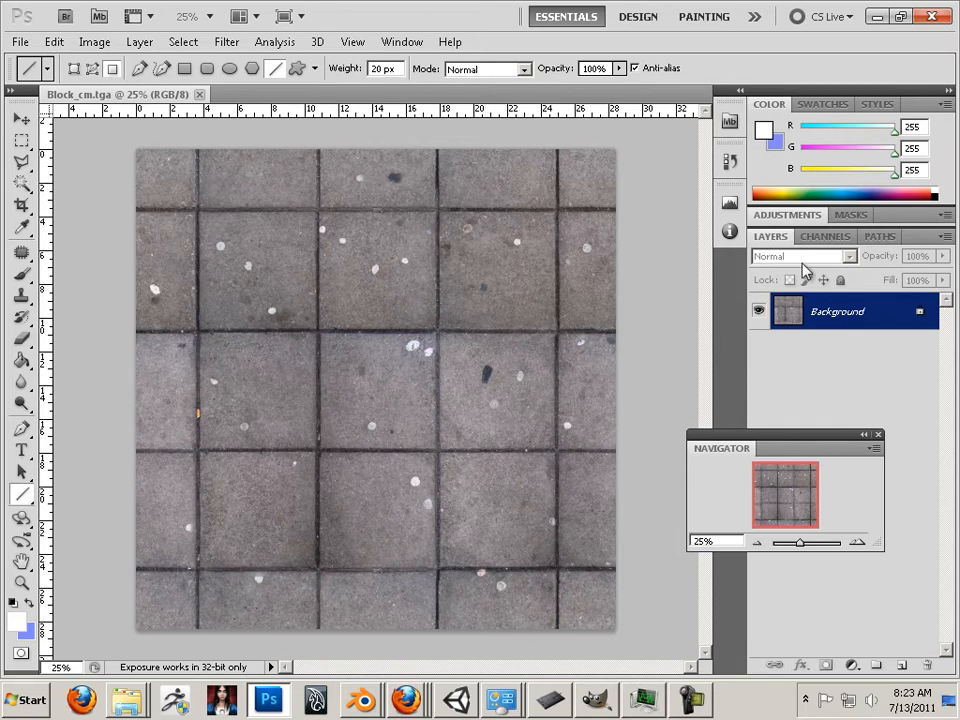
Step: Duplicate the Green channel of the paving texture as a new separate channel
{"action": "left_click", "coordinate": [825, 237]}
{"action": "left_click_drag", "start_coordinate": [797, 437], "coordinate": [759, 555]}
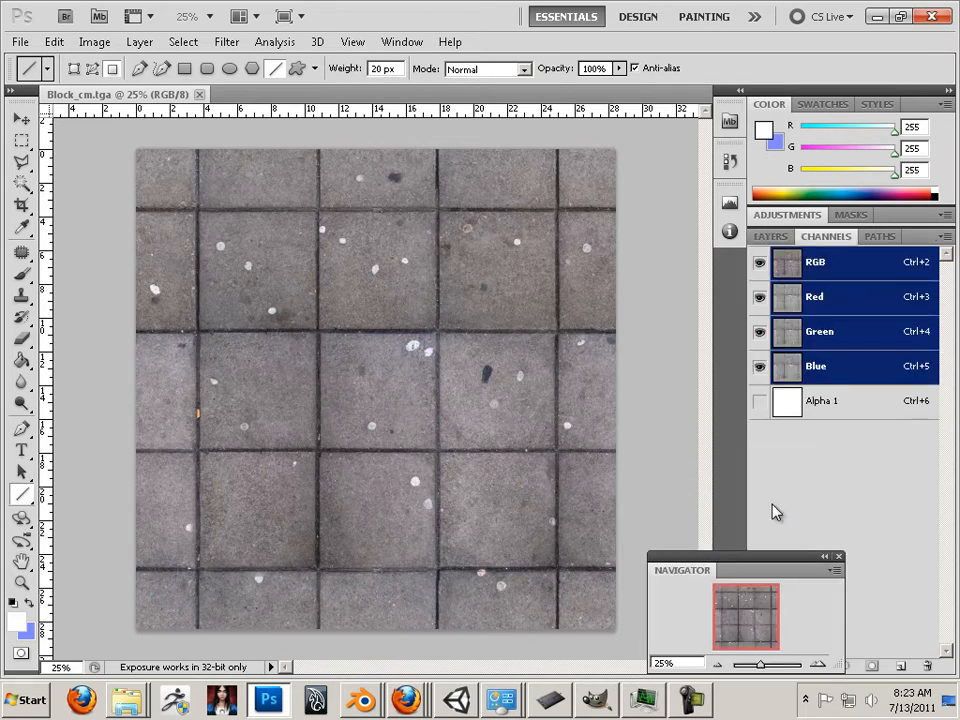
{"action": "left_click", "coordinate": [840, 367]}
{"action": "left_click", "coordinate": [838, 335]}
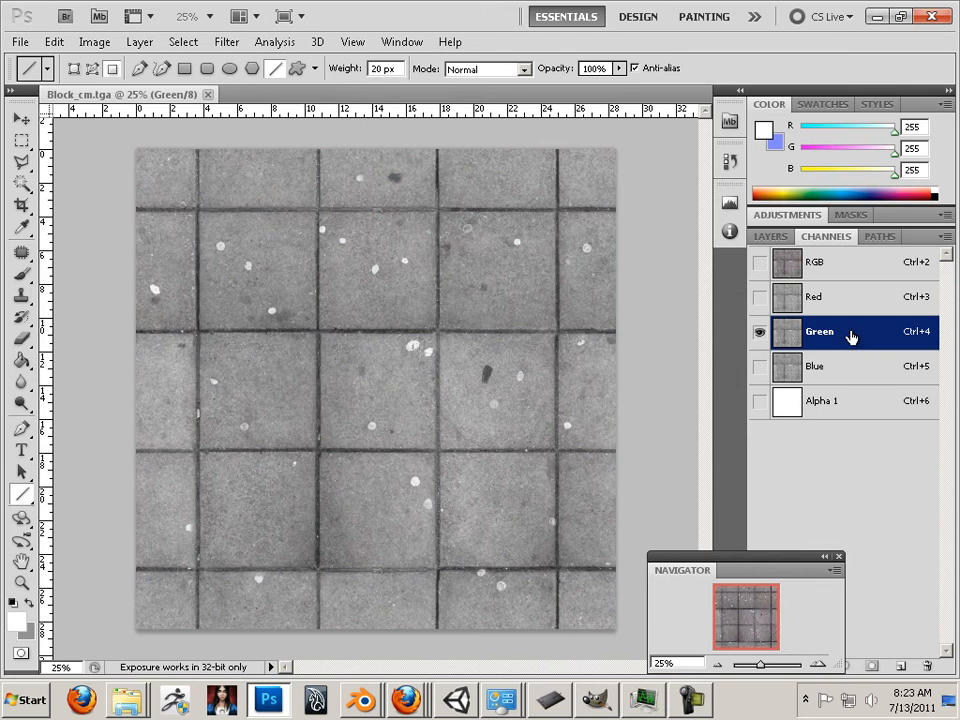
{"action": "left_click_drag", "start_coordinate": [851, 335], "coordinate": [899, 665]}
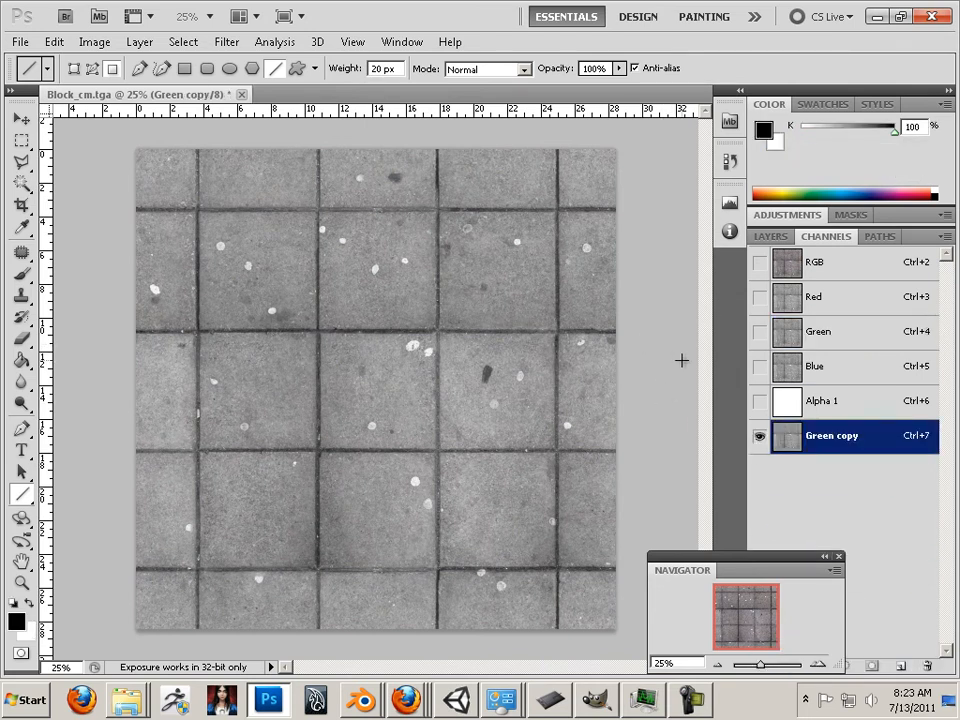
Step: Delete the blank Alpha 1 channel and keep the Green copy channel selected
{"action": "left_click", "coordinate": [816, 405]}
{"action": "left_click_drag", "start_coordinate": [876, 409], "coordinate": [929, 666]}
{"action": "left_click", "coordinate": [865, 418]}
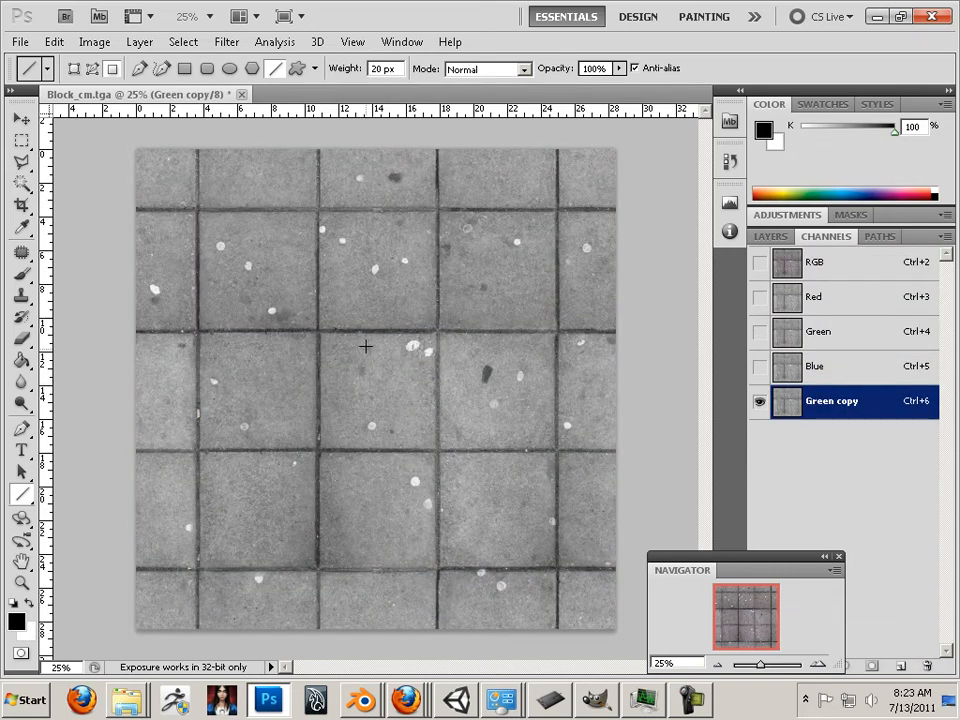
Step: Apply Levels to the Green copy channel with black input 80, midtone 1.00 and white input 95
{"action": "left_click", "coordinate": [106, 45]}
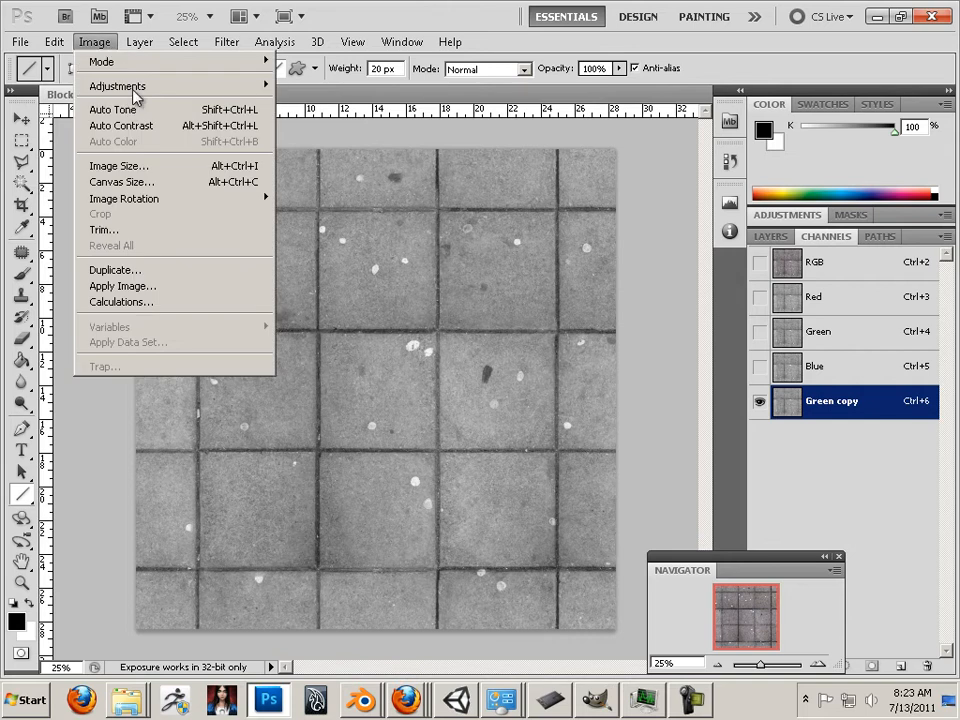
{"action": "mouse_move", "coordinate": [137, 93]}
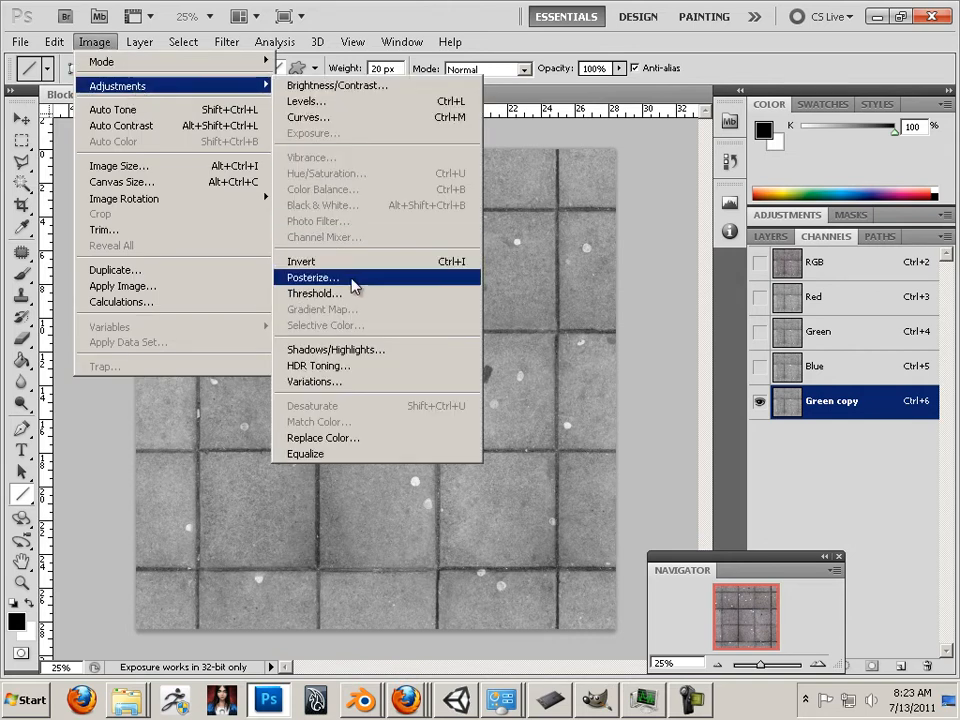
{"action": "left_click", "coordinate": [329, 112]}
{"action": "left_click_drag", "start_coordinate": [720, 341], "coordinate": [553, 343]}
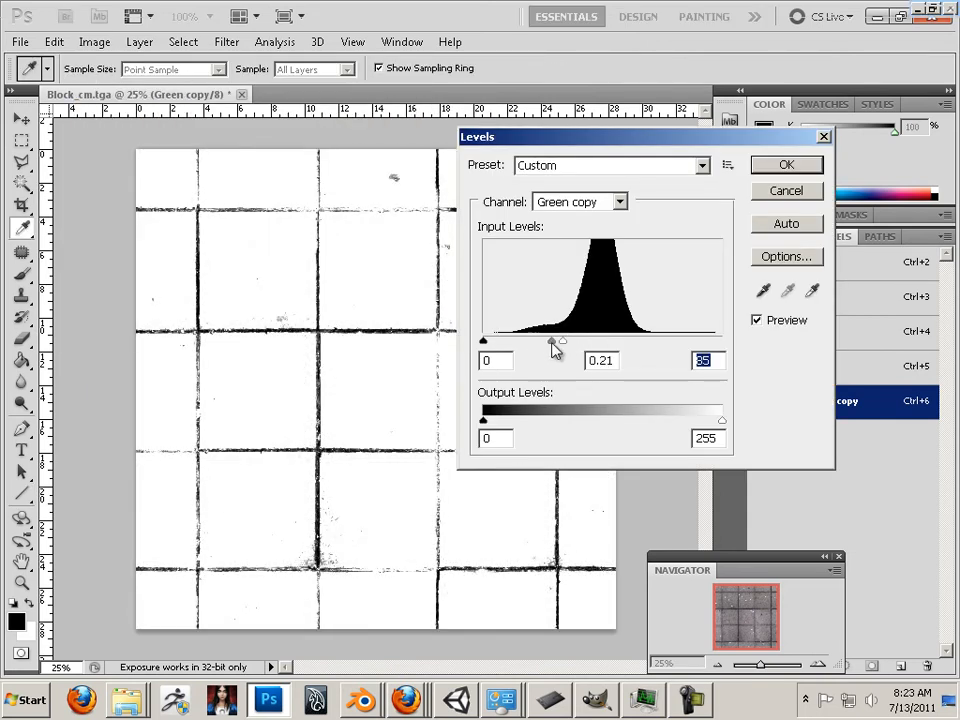
{"action": "left_click_drag", "start_coordinate": [484, 341], "coordinate": [567, 346]}
{"action": "left_click_drag", "start_coordinate": [550, 343], "coordinate": [561, 345]}
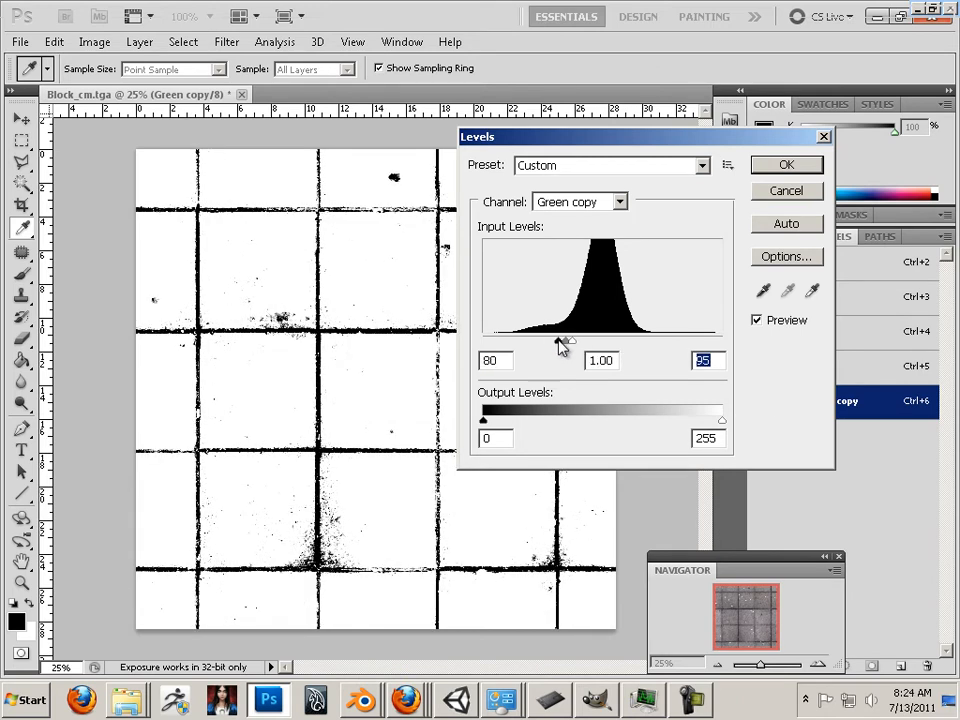
{"action": "left_click", "coordinate": [788, 170]}
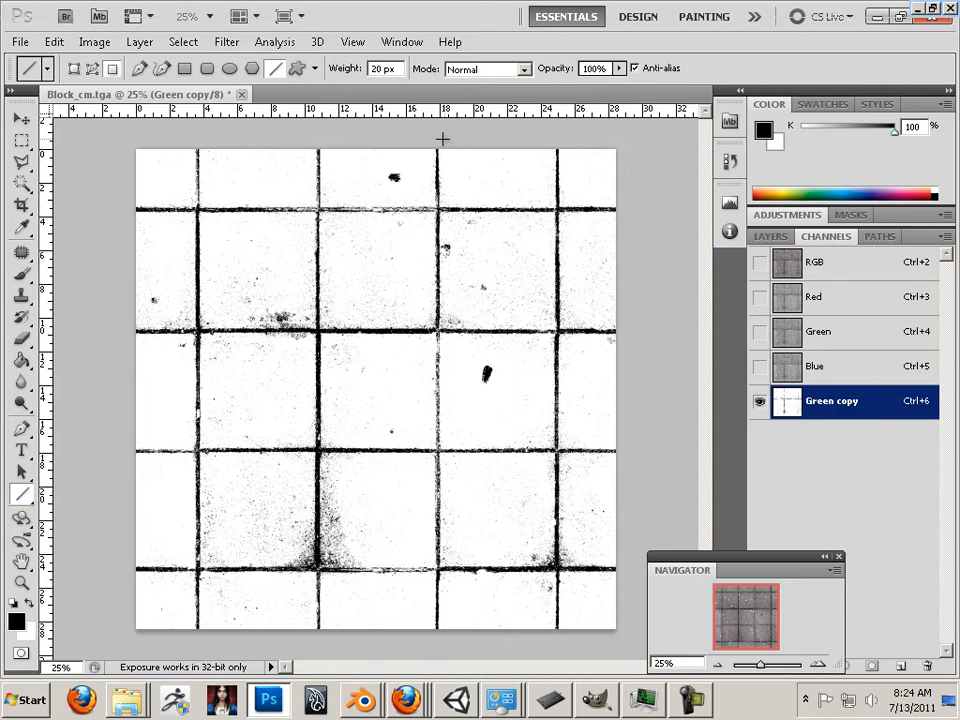
Step: Set the Line tool weight to 10 px and draw a black line over the broken third vertical joint
{"action": "left_click_drag", "start_coordinate": [437, 139], "coordinate": [435, 631]}
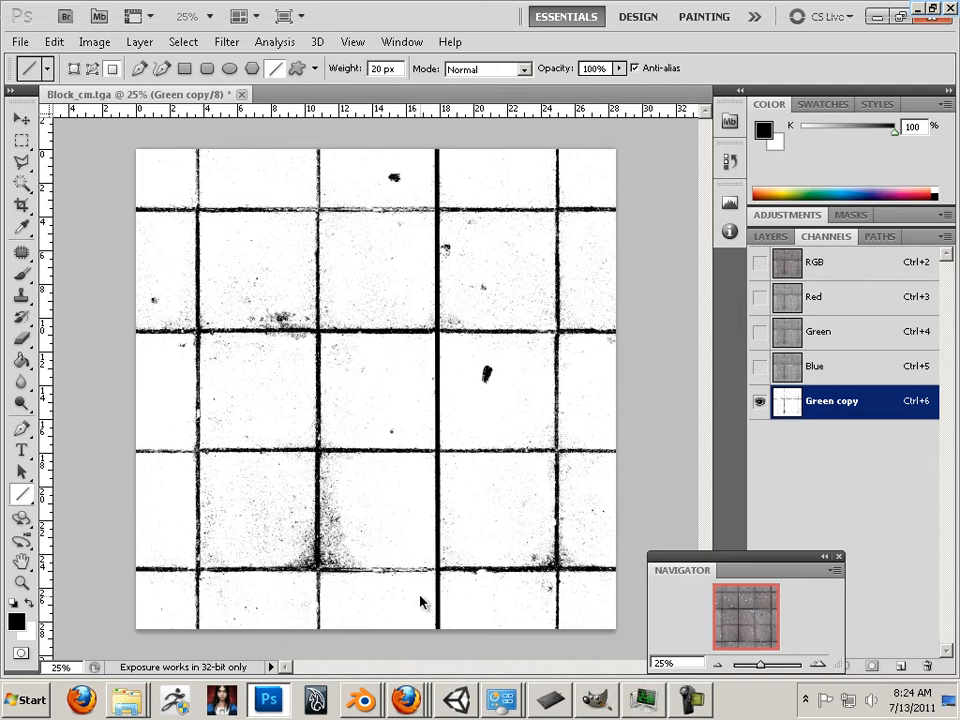
{"action": "key", "text": "ctrl+z"}
{"action": "left_click", "coordinate": [379, 69]}
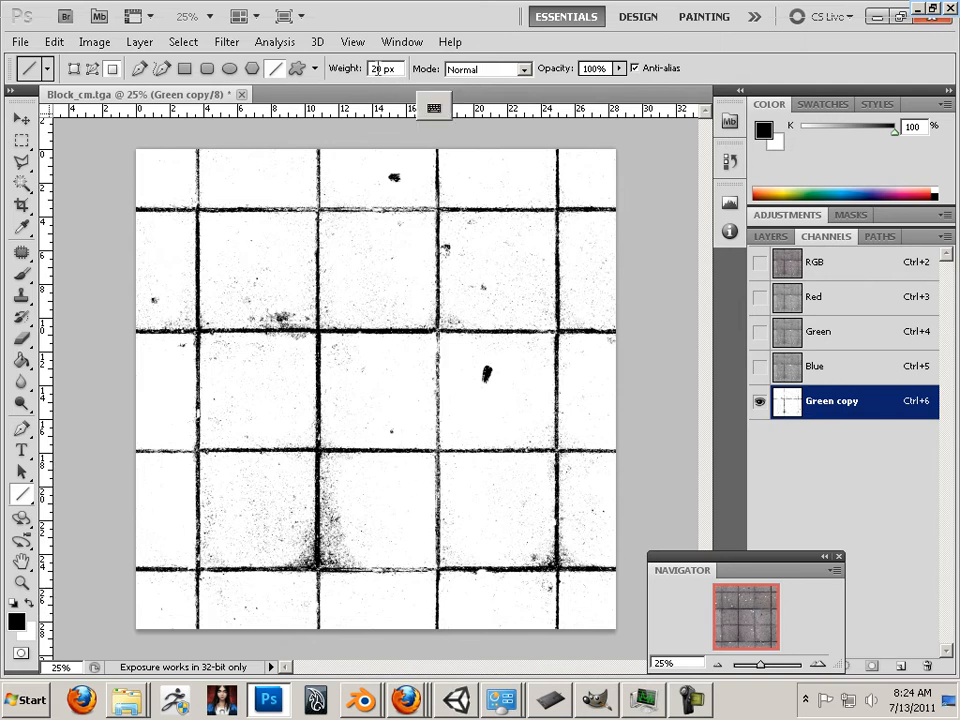
{"action": "key", "text": "BackSpace"}
{"action": "key", "text": "BackSpace"}
{"action": "type", "text": "5"}
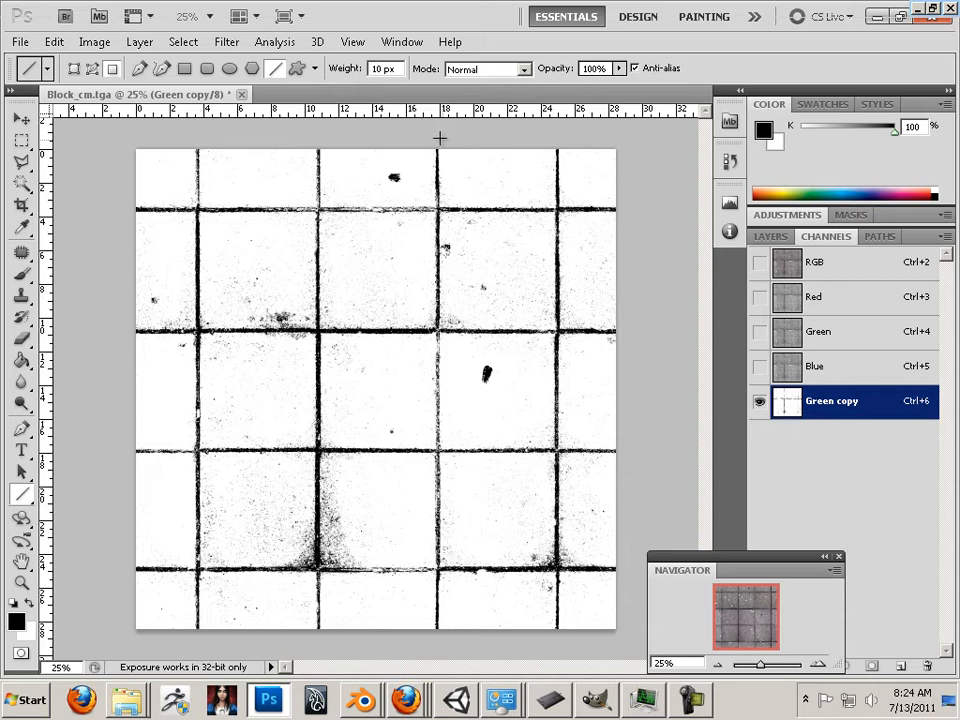
{"action": "left_click_drag", "start_coordinate": [438, 140], "coordinate": [438, 648]}
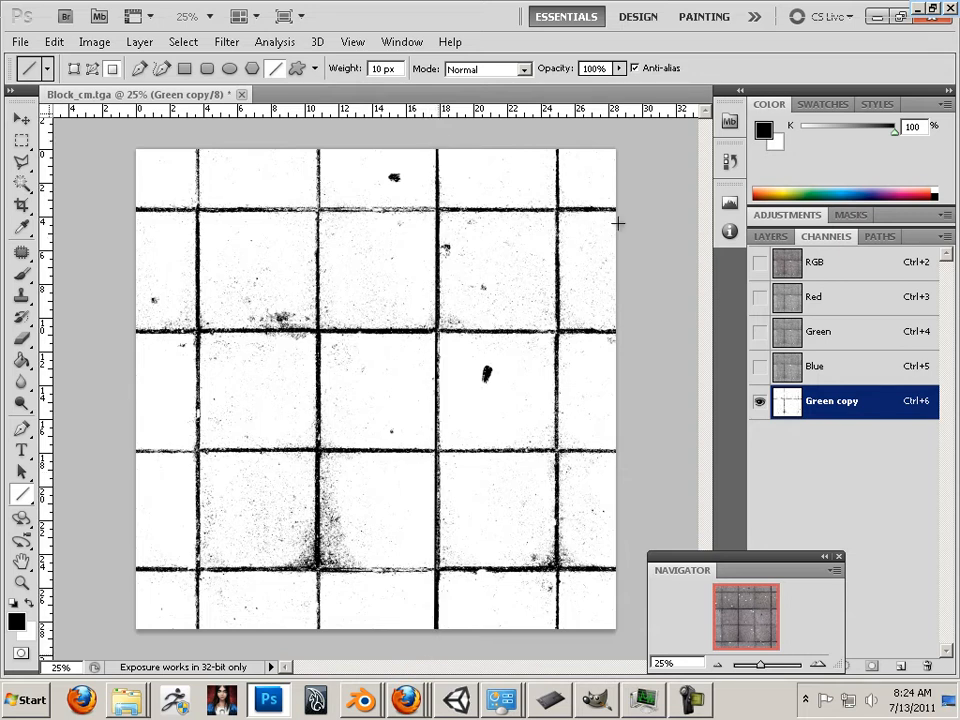
Step: Draw 10 px black lines across the full width over all four horizontal joints
{"action": "left_click_drag", "start_coordinate": [622, 208], "coordinate": [128, 209]}
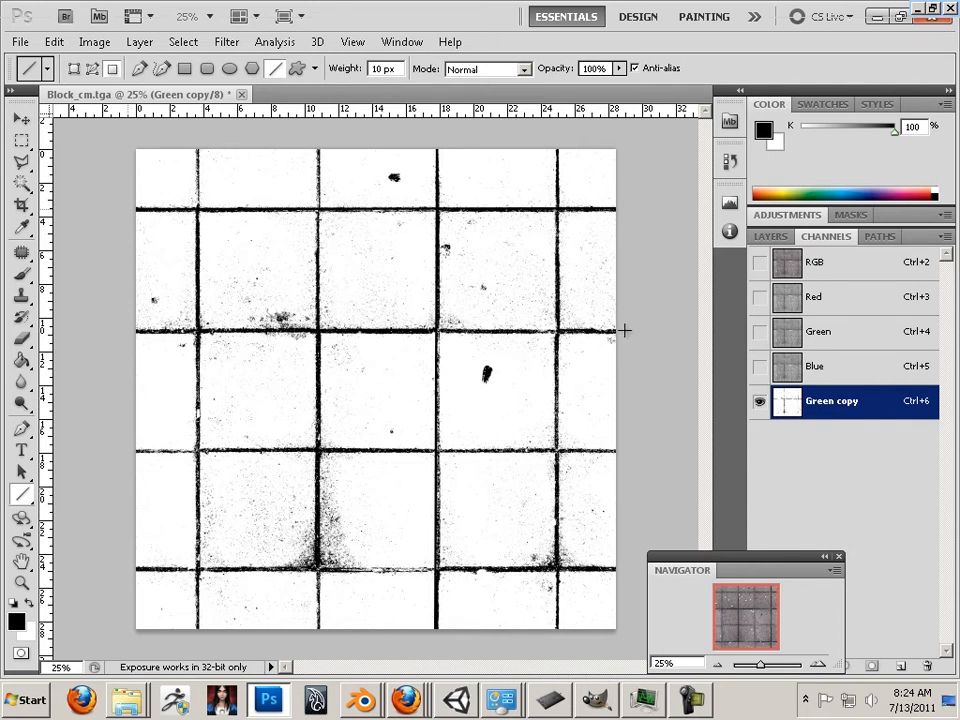
{"action": "left_click_drag", "start_coordinate": [624, 330], "coordinate": [127, 330]}
{"action": "left_click_drag", "start_coordinate": [592, 453], "coordinate": [122, 451]}
{"action": "left_click_drag", "start_coordinate": [130, 568], "coordinate": [640, 568]}
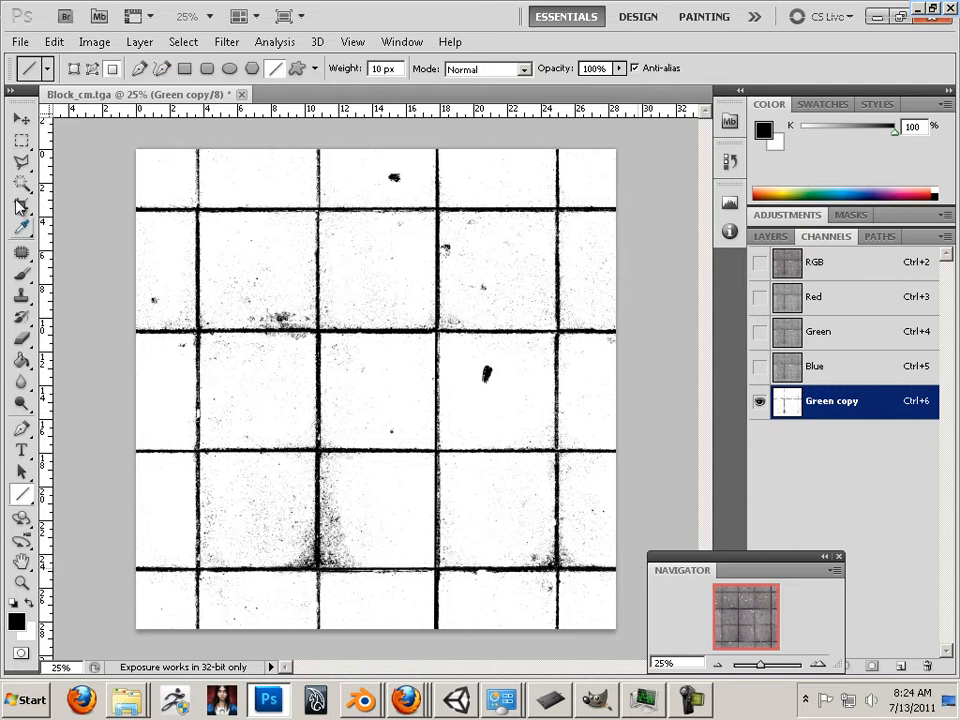
Step: Paint white with the Brush over the dark smudges beside the second vertical joint on the Green copy channel
{"action": "left_click", "coordinate": [22, 276]}
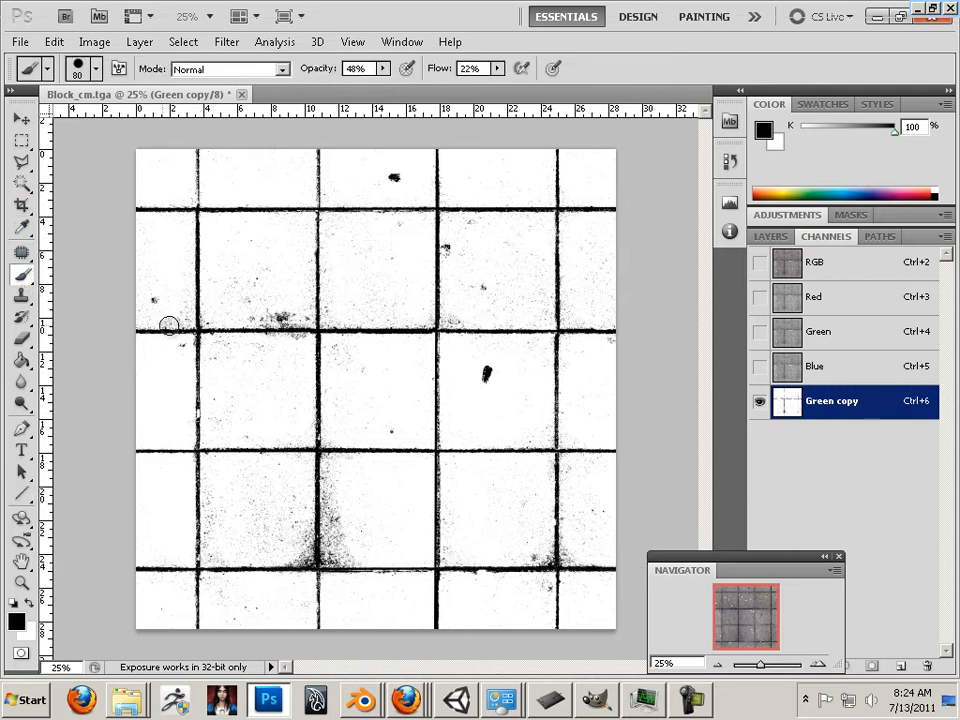
{"action": "key", "text": "x"}
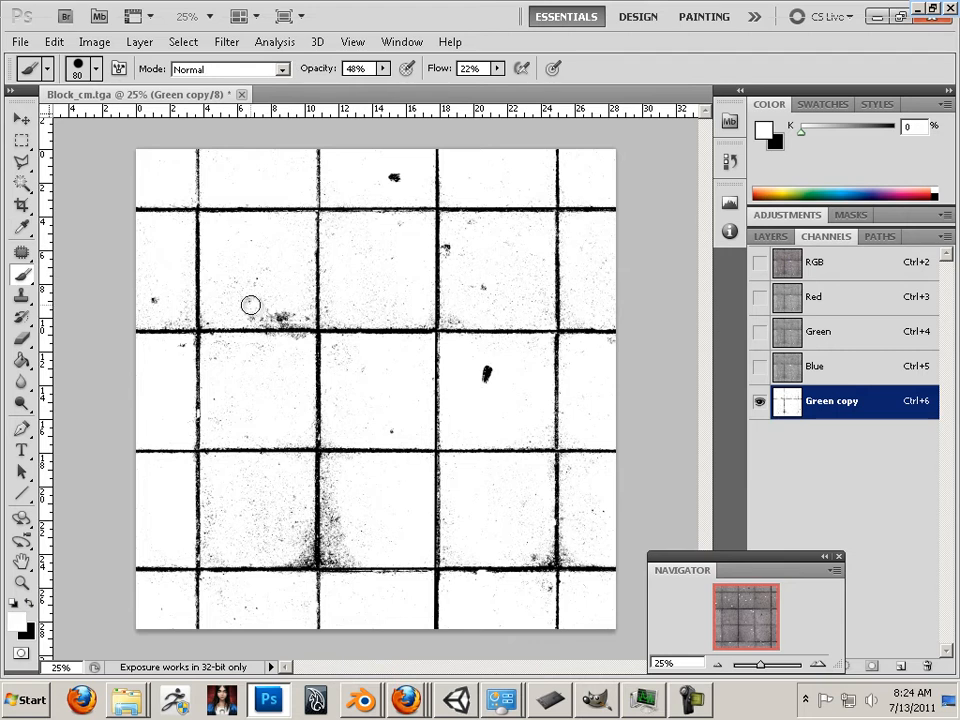
{"action": "mouse_move", "coordinate": [251, 306]}
{"action": "left_mouse_down"}
{"action": "mouse_move", "coordinate": [289, 319]}
{"action": "mouse_move", "coordinate": [279, 321]}
{"action": "left_mouse_up"}
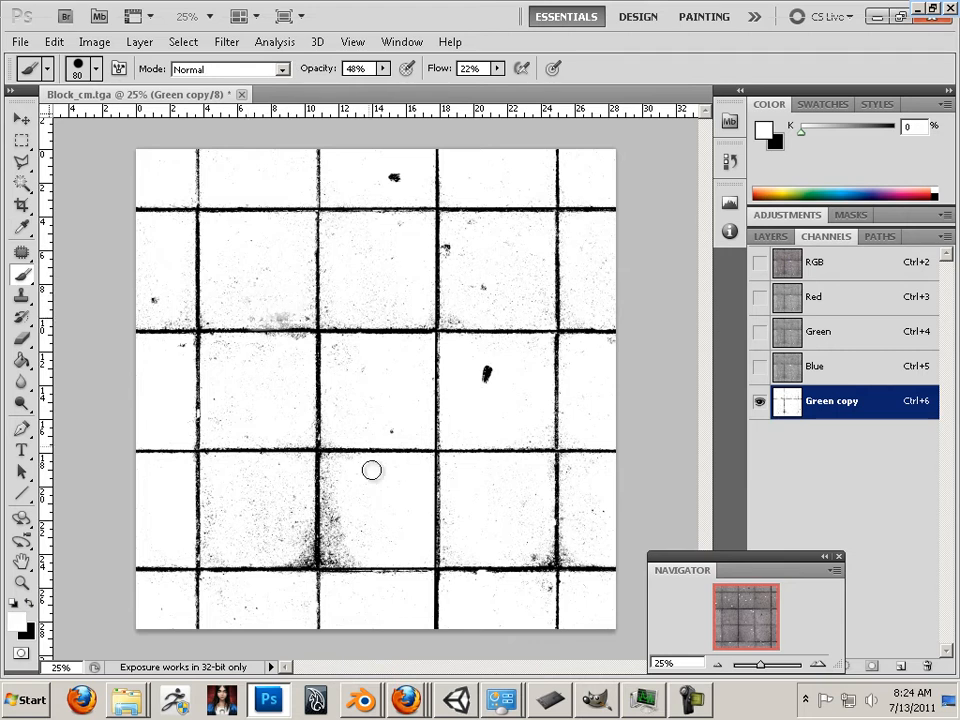
{"action": "mouse_move", "coordinate": [333, 512]}
{"action": "left_mouse_down"}
{"action": "mouse_move", "coordinate": [344, 540]}
{"action": "mouse_move", "coordinate": [366, 550]}
{"action": "mouse_move", "coordinate": [335, 556]}
{"action": "left_mouse_up"}
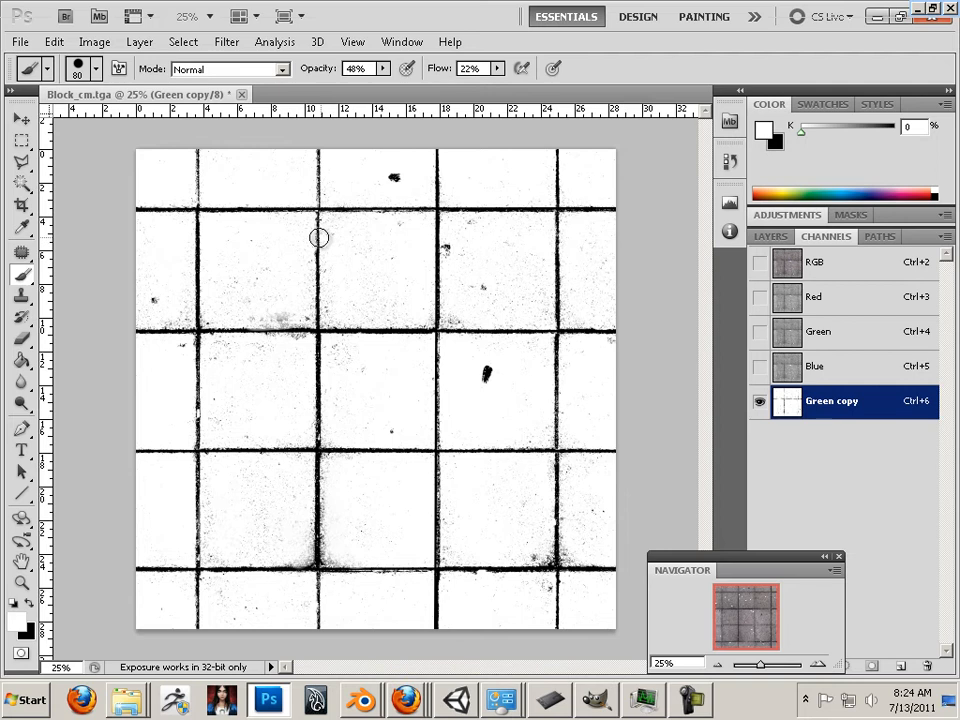
Step: Convert the locked Background into a regular layer named Layer 0
{"action": "left_click", "coordinate": [781, 239]}
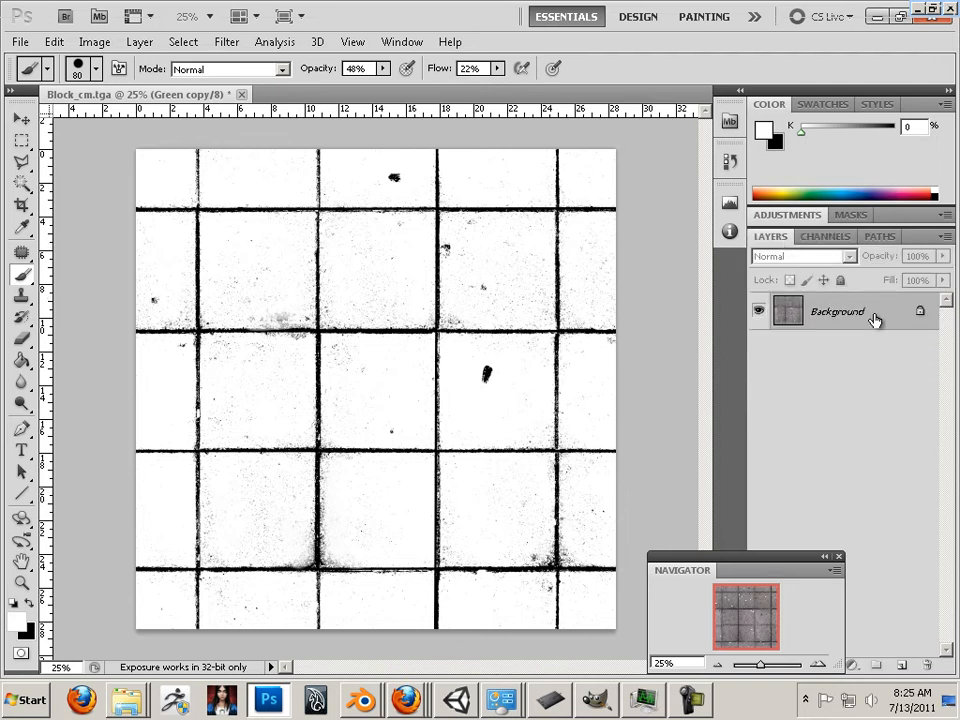
{"action": "double_click", "coordinate": [873, 318]}
{"action": "left_click", "coordinate": [634, 223]}
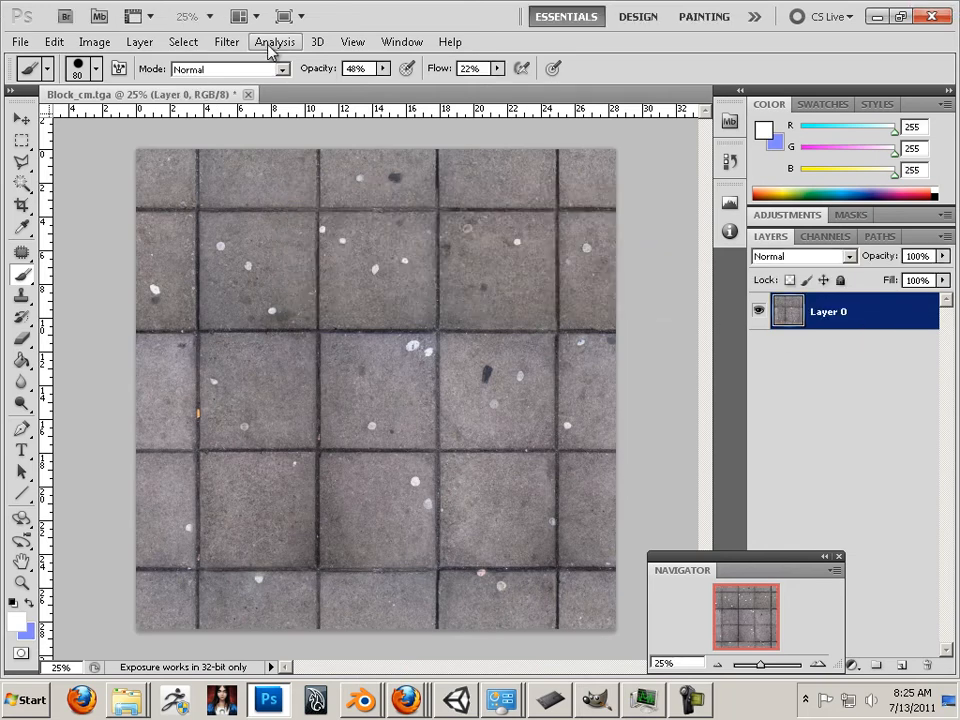
Step: Apply the NVIDIA Normal Map Filter to Layer 0 with the Using Multiple Layers option switched on
{"action": "left_click", "coordinate": [227, 42]}
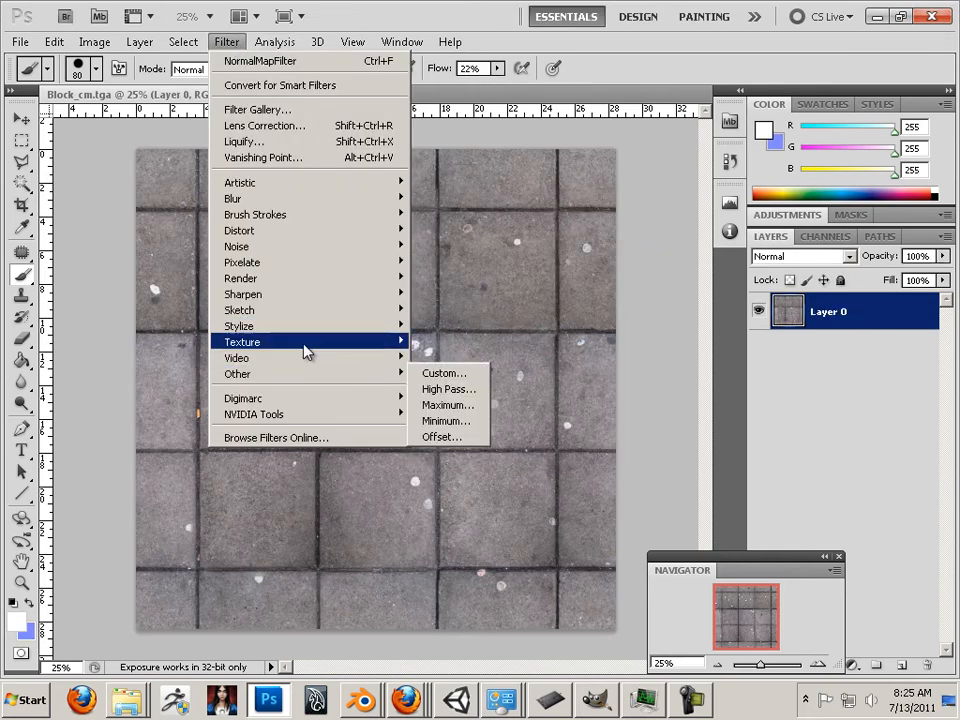
{"action": "mouse_move", "coordinate": [320, 414]}
{"action": "left_click", "coordinate": [456, 413]}
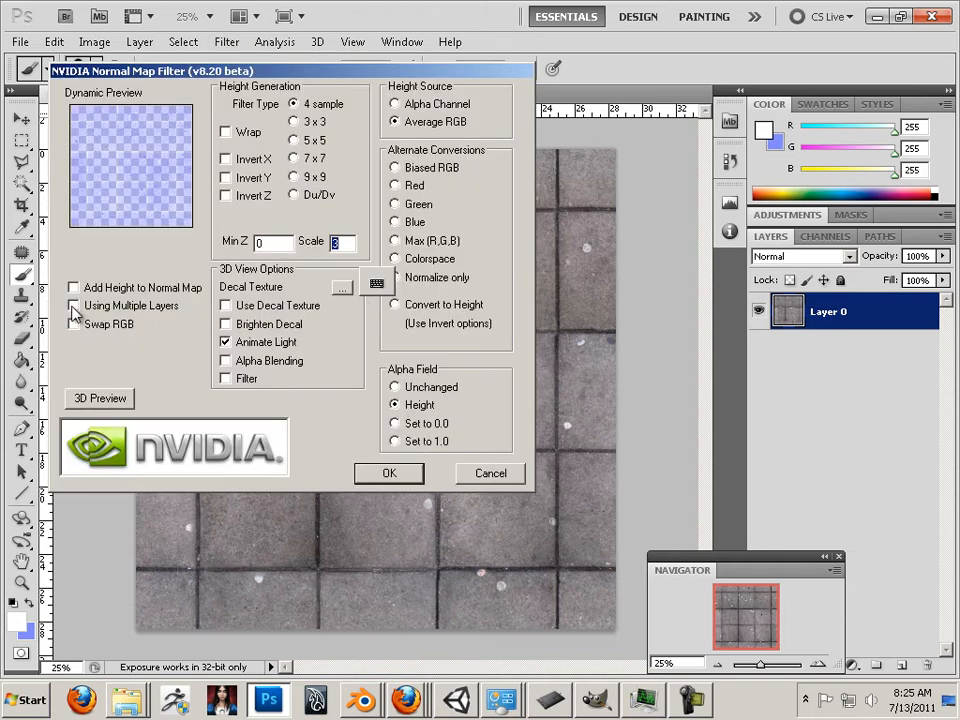
{"action": "left_click", "coordinate": [73, 306]}
{"action": "left_click", "coordinate": [393, 478]}
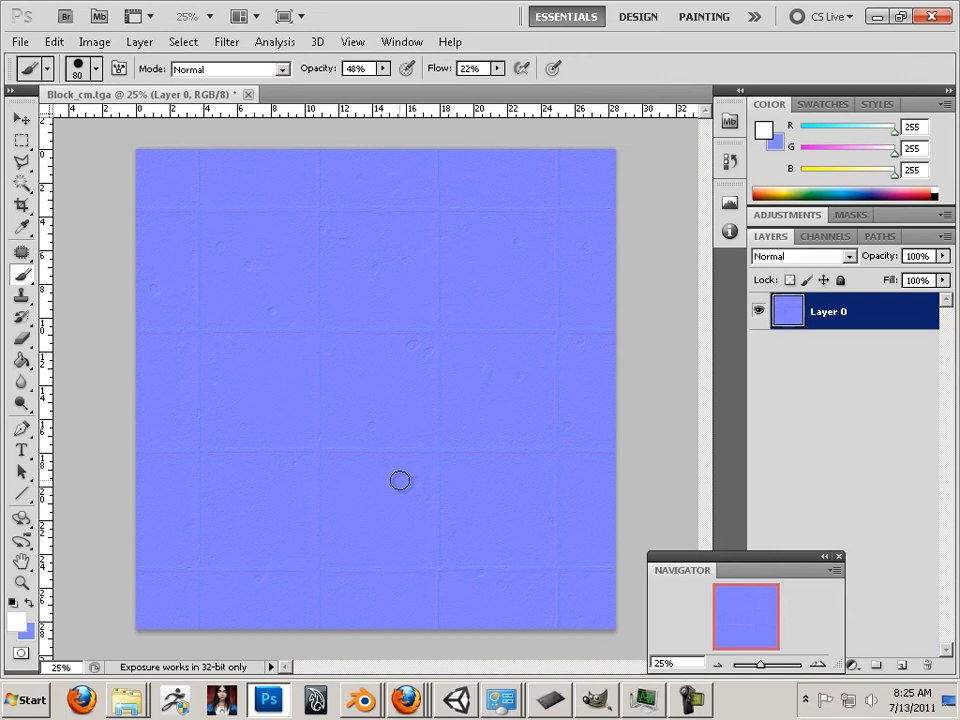
Step: Rename the Green copy channel as Alpha 1
{"action": "left_click", "coordinate": [822, 237]}
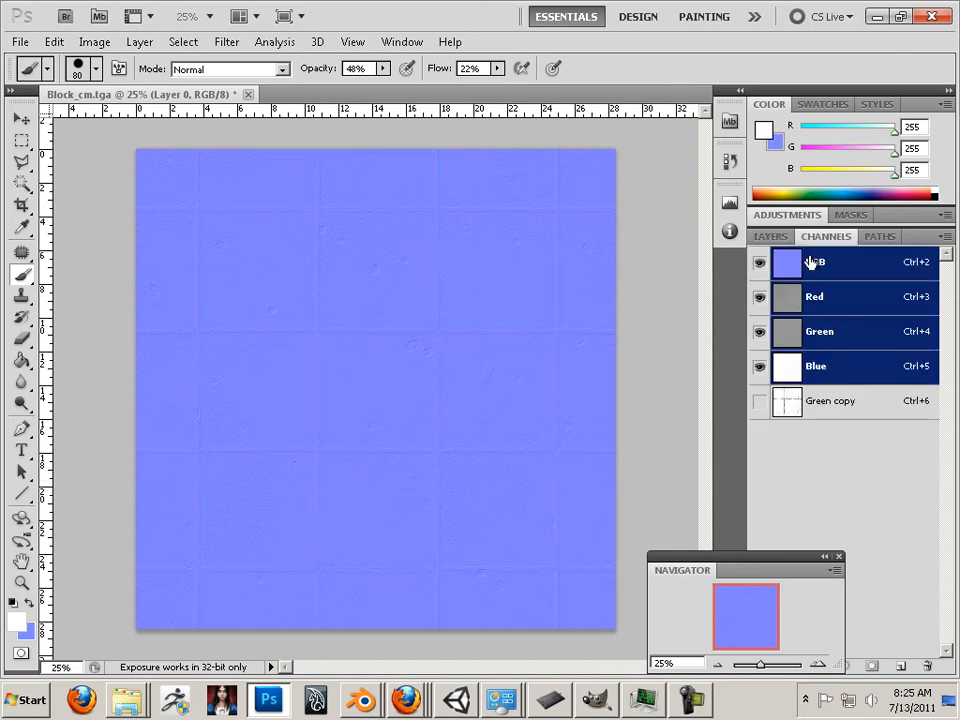
{"action": "double_click", "coordinate": [833, 401]}
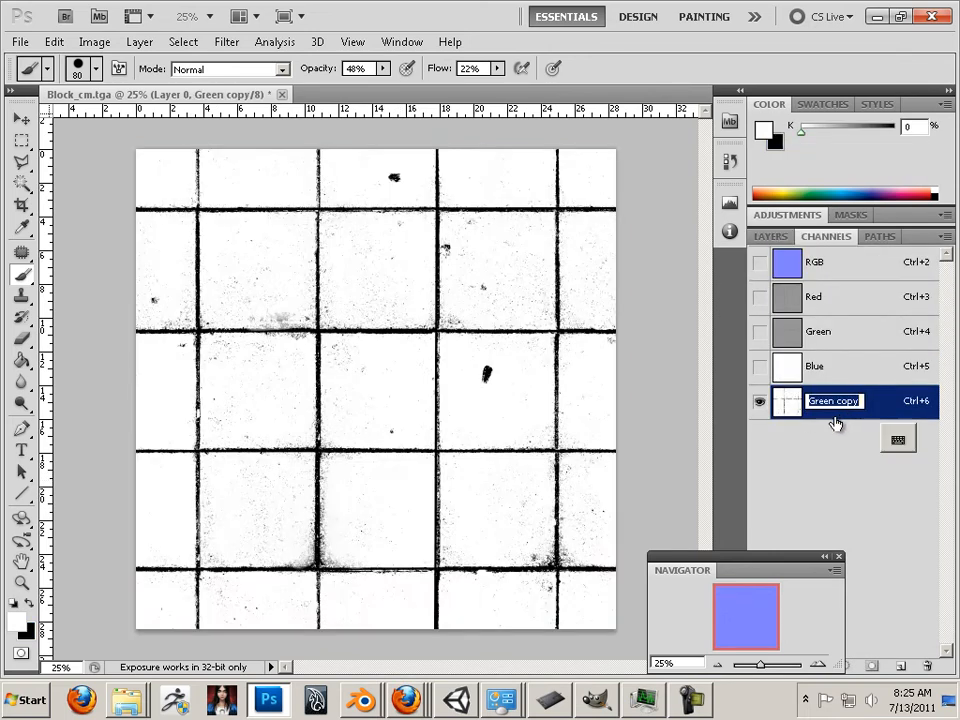
{"action": "type", "text": "Alpha 1"}
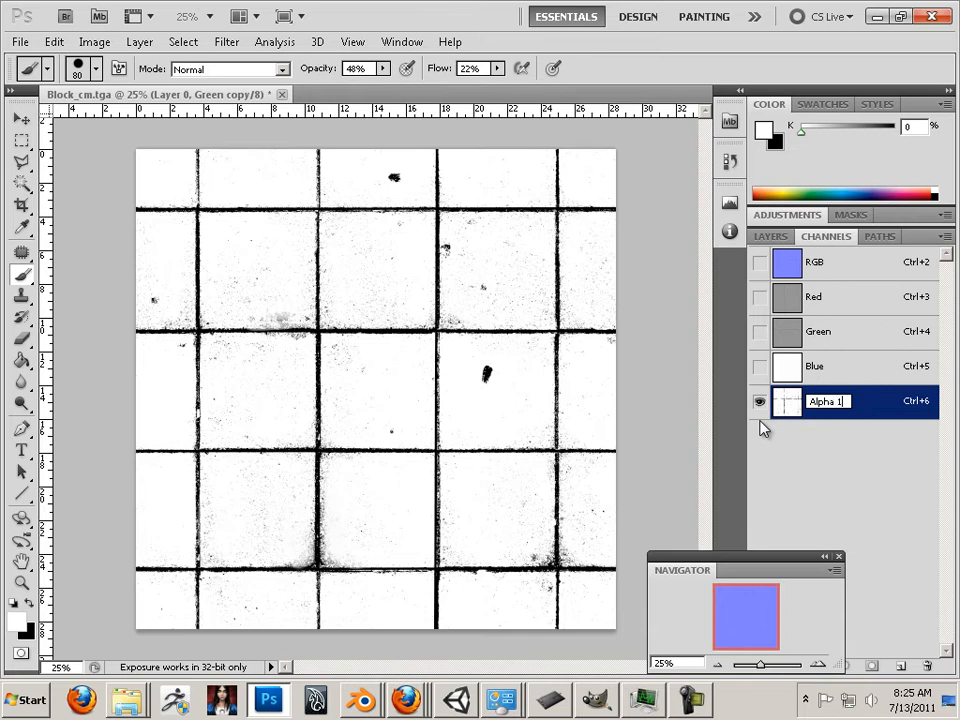
{"action": "key", "text": "Return"}
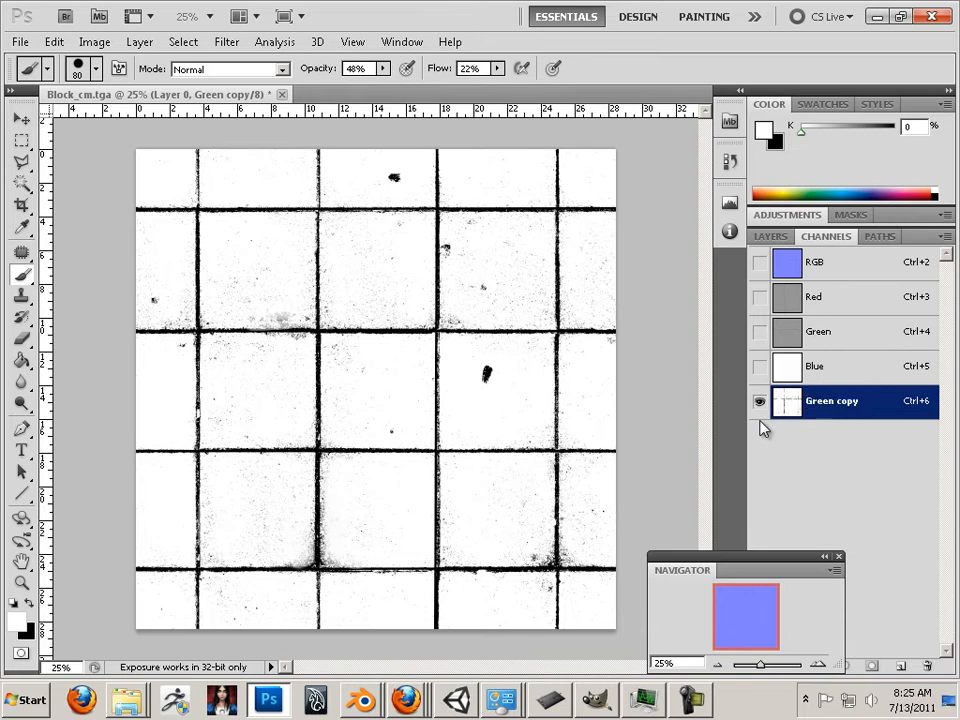
Step: Apply Levels to the normal map on Layer 0 with black input 68, midtone 1.00 and white input 185
{"action": "left_click", "coordinate": [771, 237]}
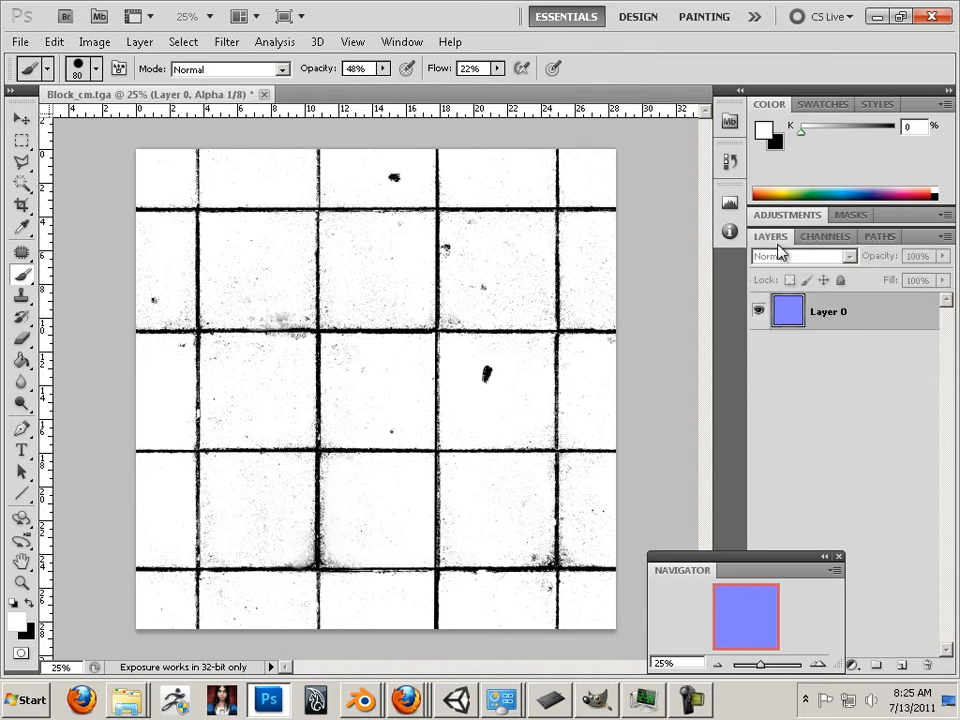
{"action": "double_click", "coordinate": [862, 322]}
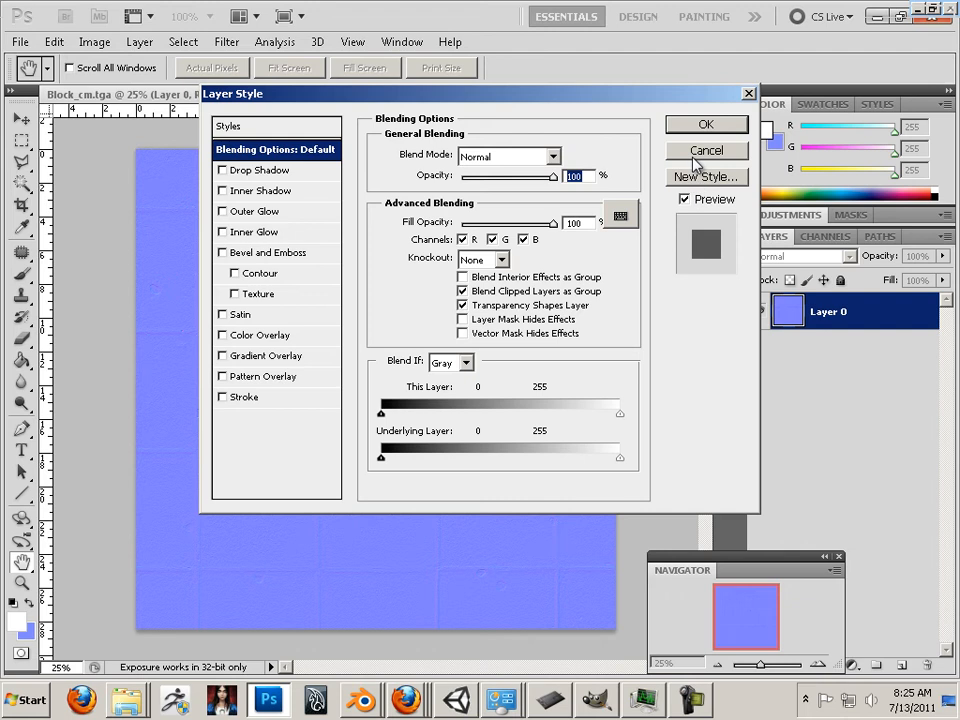
{"action": "left_click", "coordinate": [706, 124]}
{"action": "key", "text": "b"}
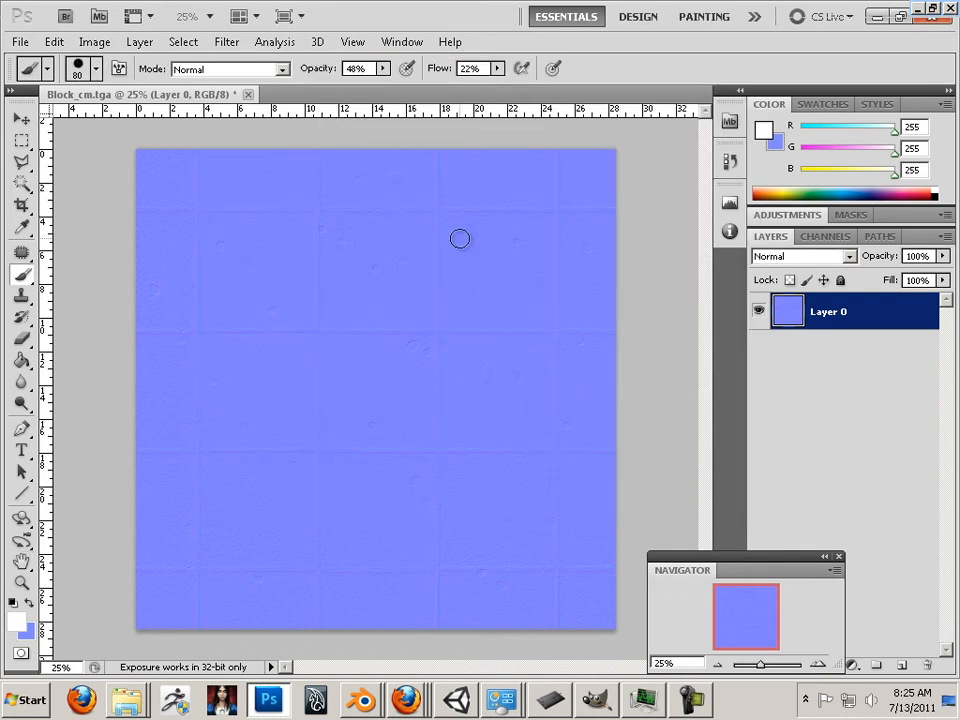
{"action": "left_click", "coordinate": [94, 41]}
{"action": "mouse_move", "coordinate": [116, 92]}
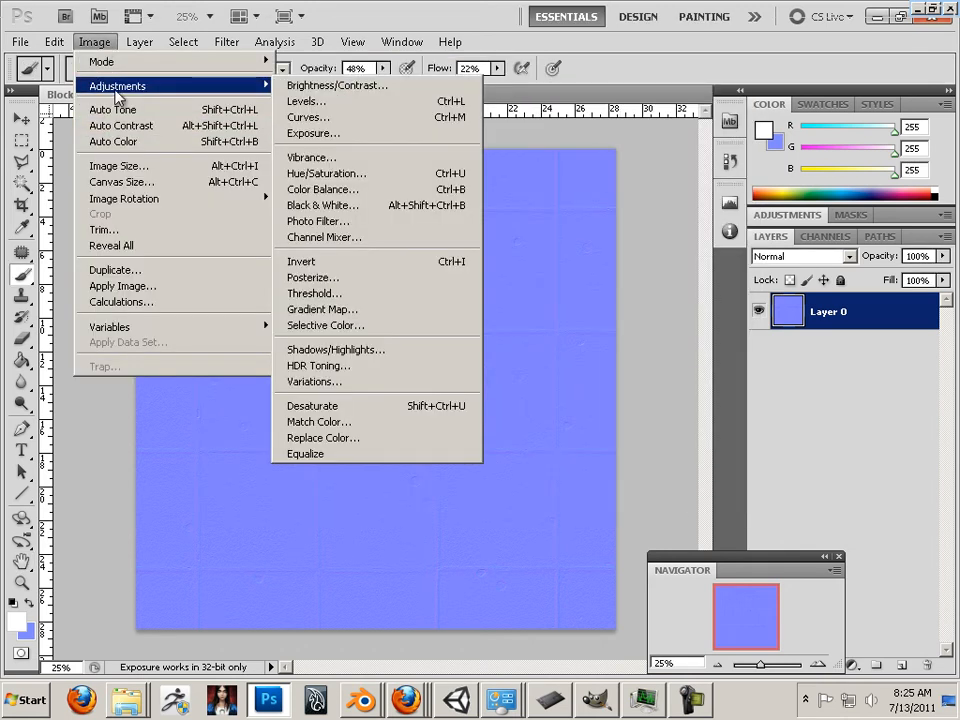
{"action": "left_click", "coordinate": [306, 101]}
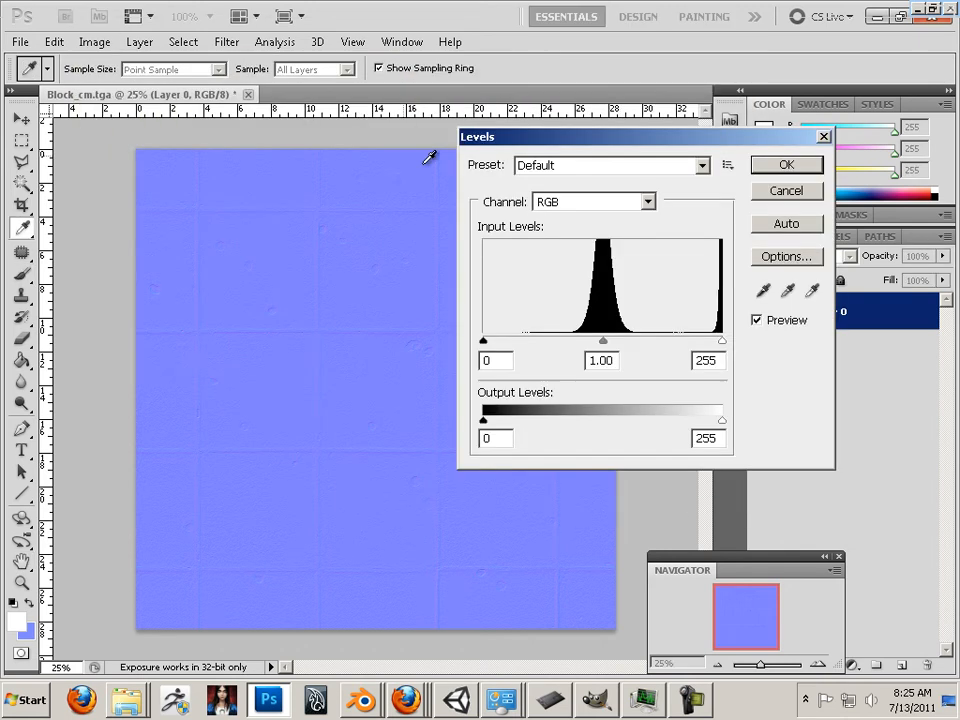
{"action": "left_click_drag", "start_coordinate": [723, 346], "coordinate": [647, 346]}
{"action": "left_click_drag", "start_coordinate": [484, 341], "coordinate": [550, 350]}
{"action": "left_click_drag", "start_coordinate": [645, 343], "coordinate": [658, 347]}
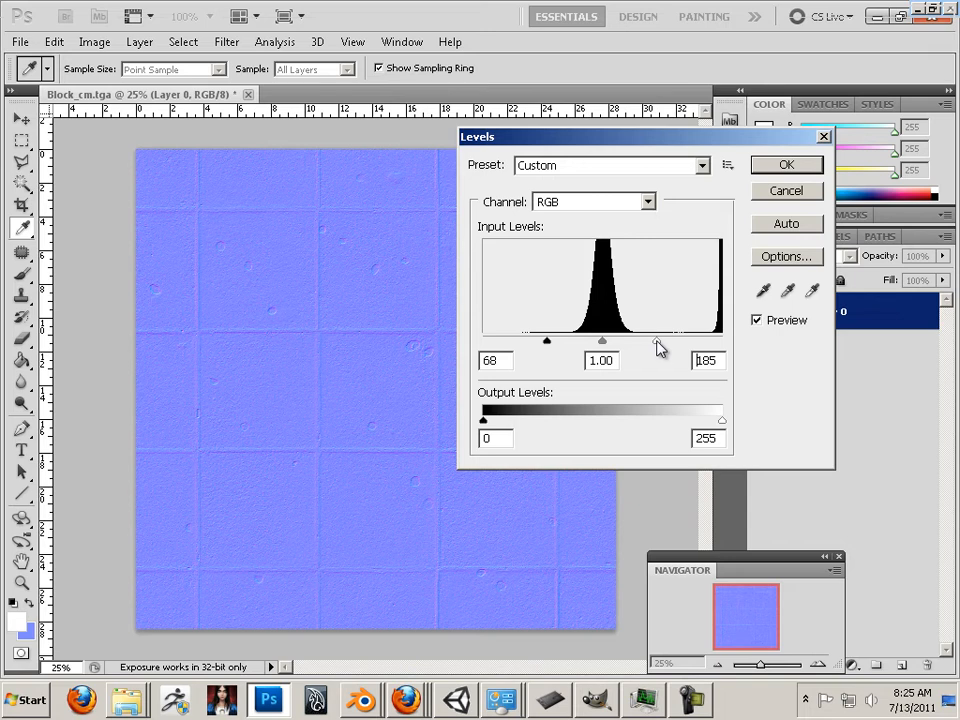
{"action": "left_click", "coordinate": [786, 164]}
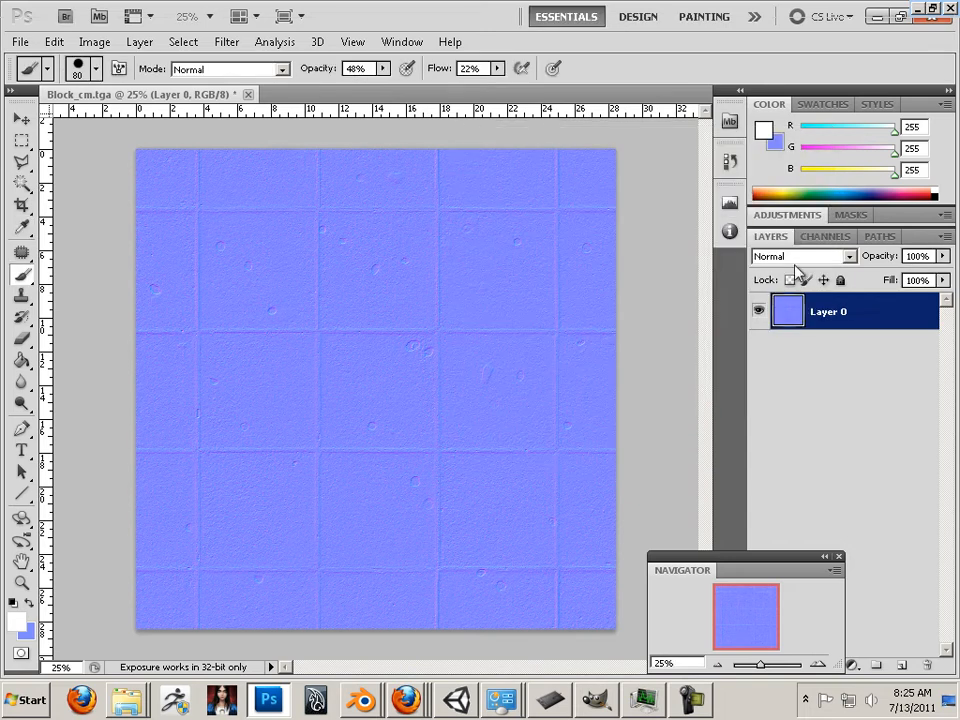
Step: Examine the document's color channels and Alpha 1 channel, comparing them with Layer 0
{"action": "left_click", "coordinate": [826, 237]}
{"action": "left_click", "coordinate": [773, 240]}
{"action": "left_click", "coordinate": [824, 237]}
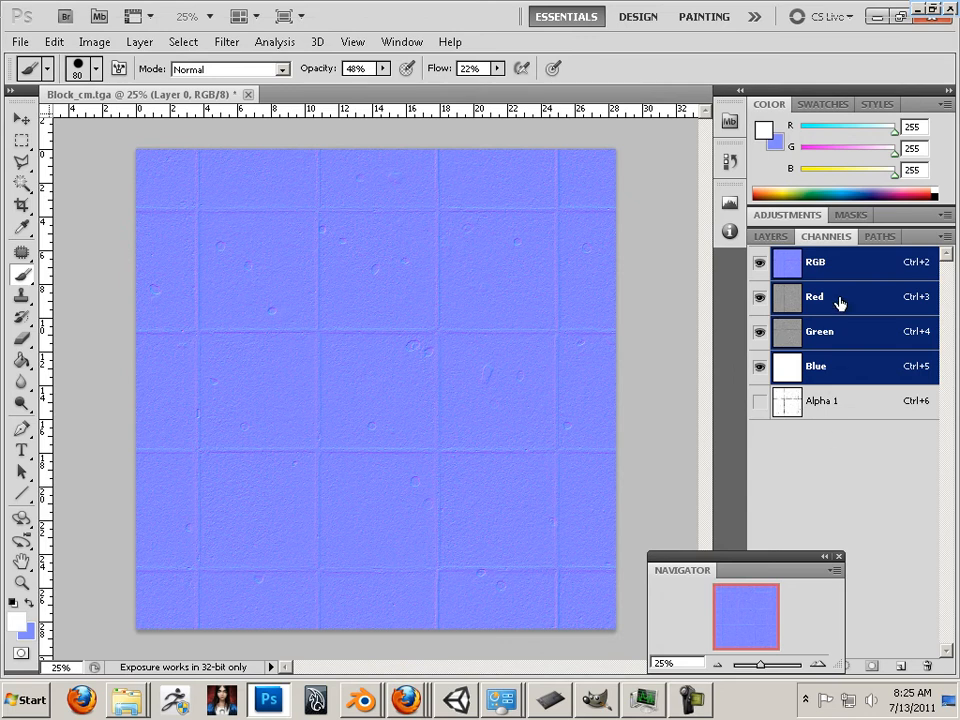
{"action": "left_click", "coordinate": [770, 238]}
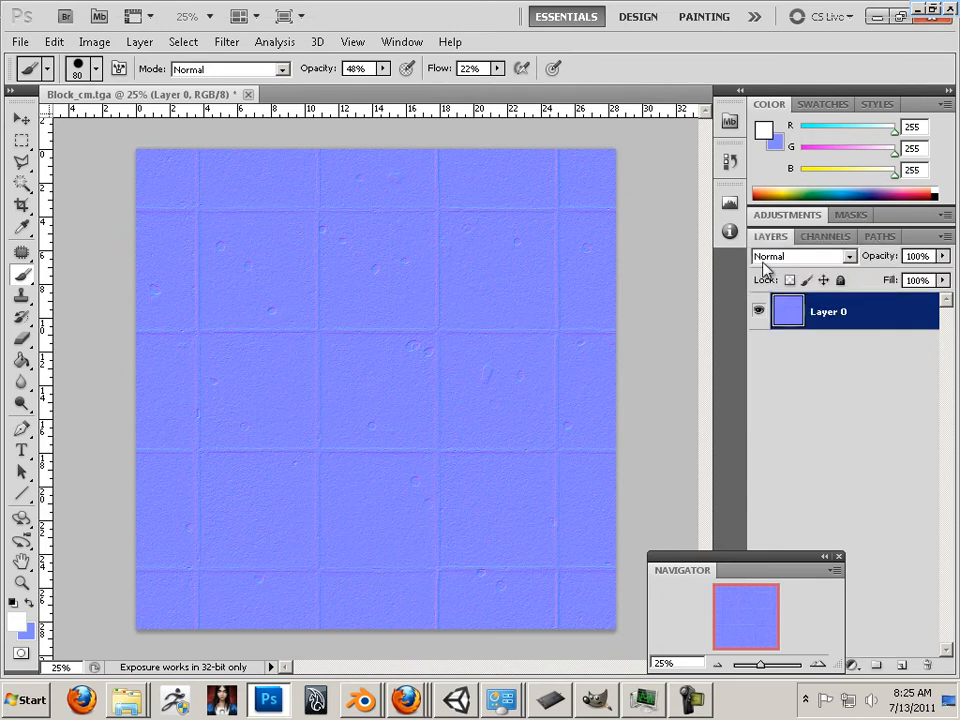
{"action": "left_click", "coordinate": [840, 237]}
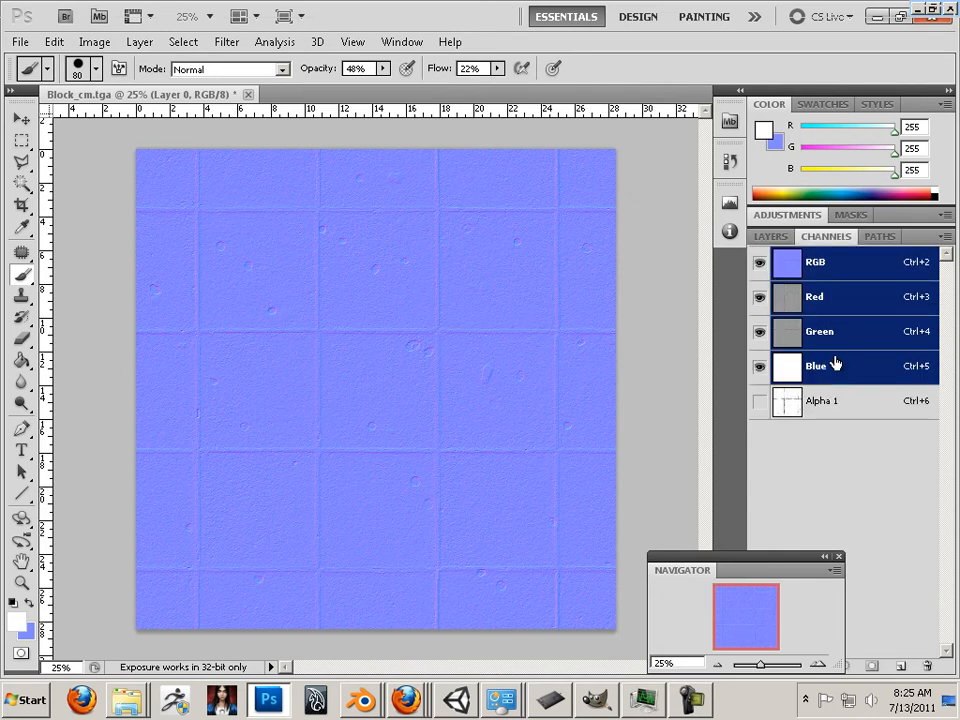
{"action": "left_click", "coordinate": [771, 238]}
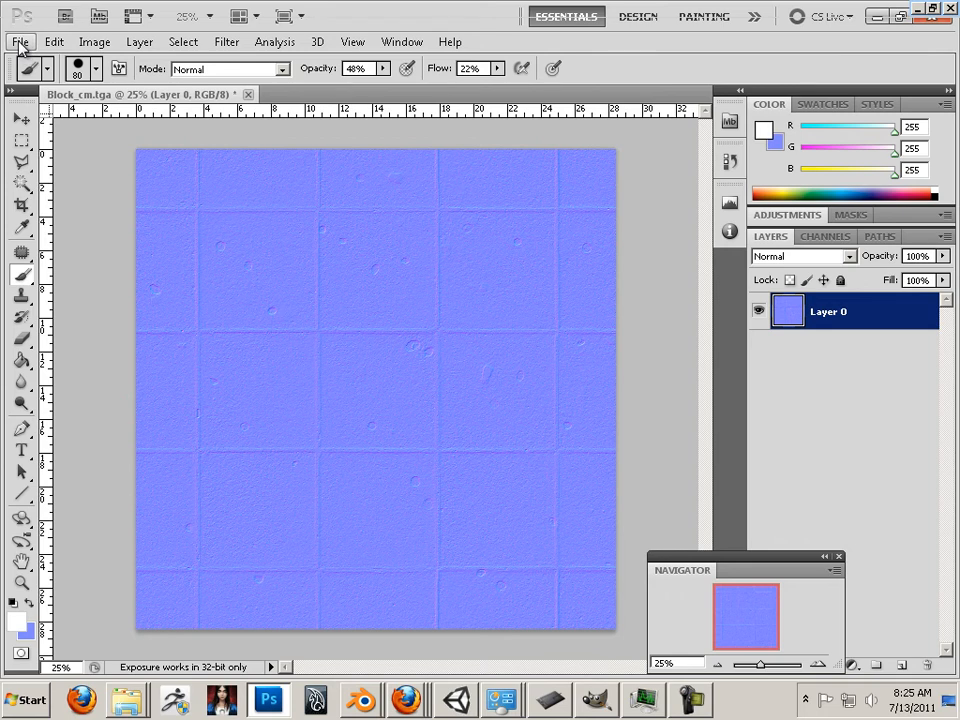
Step: Start saving the image under a new name and choose the shaders folder in the Unity_workflow Game project's Assets as the destination
{"action": "left_click", "coordinate": [20, 43]}
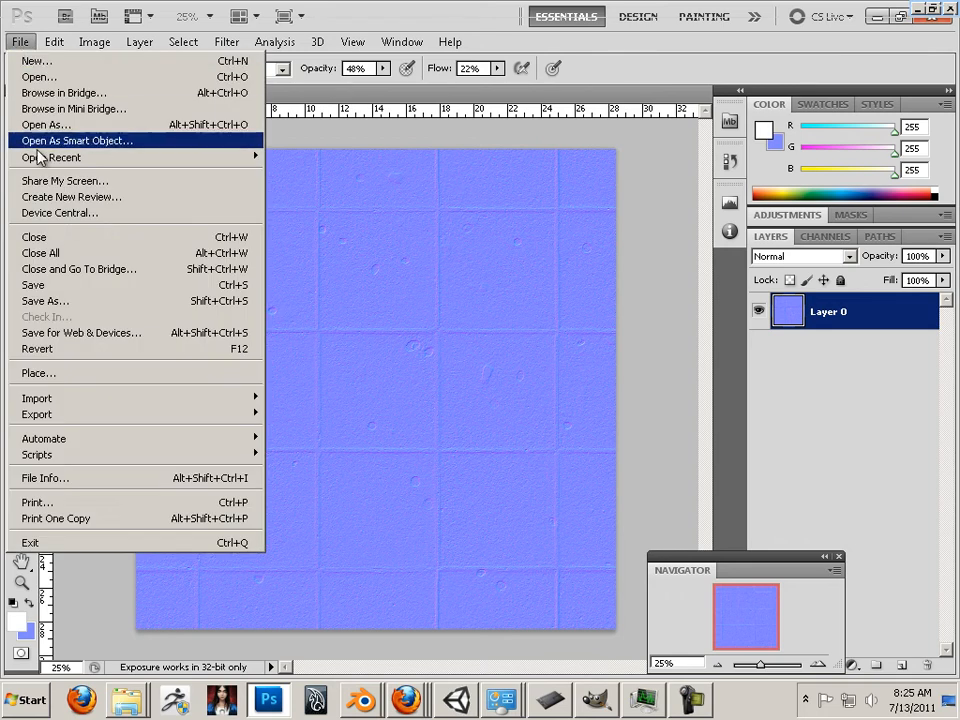
{"action": "left_click", "coordinate": [55, 300]}
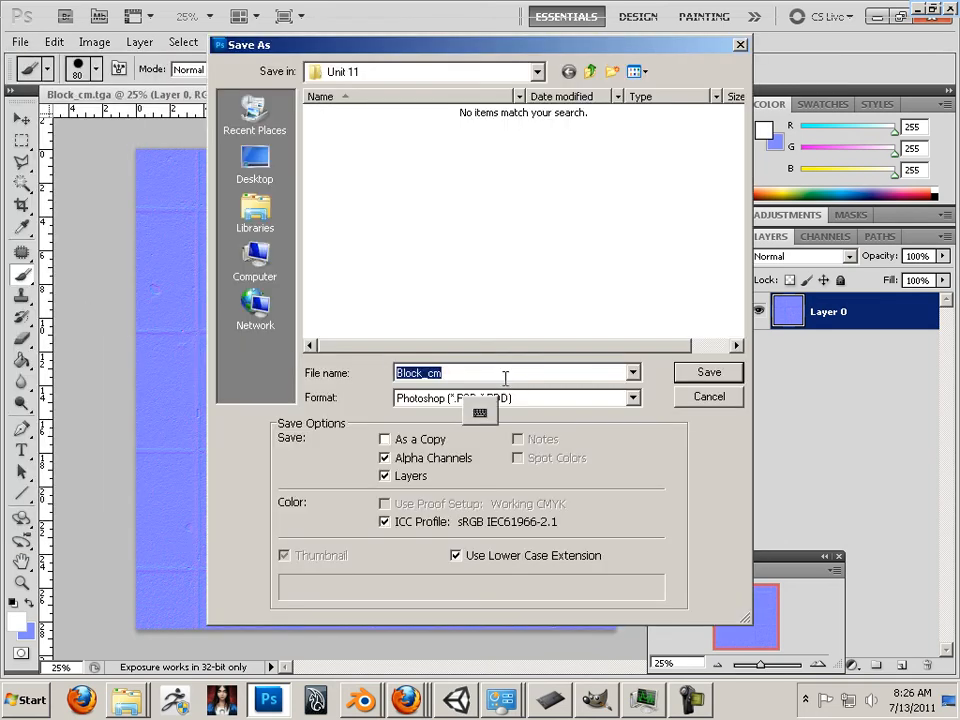
{"action": "left_click", "coordinate": [536, 72]}
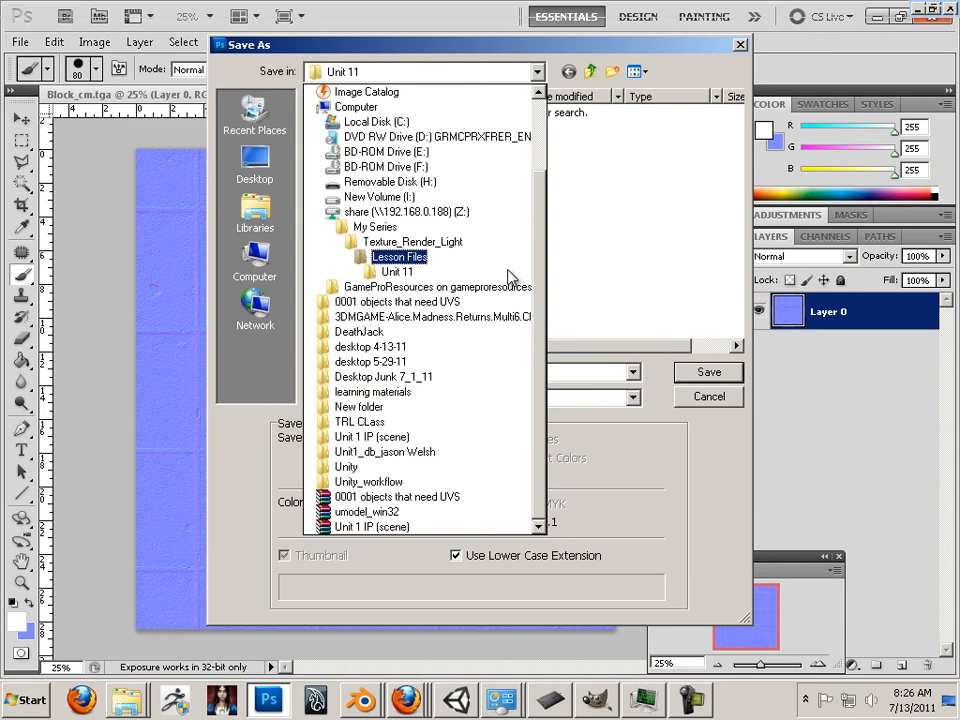
{"action": "left_click", "coordinate": [383, 484]}
{"action": "double_click", "coordinate": [340, 113]}
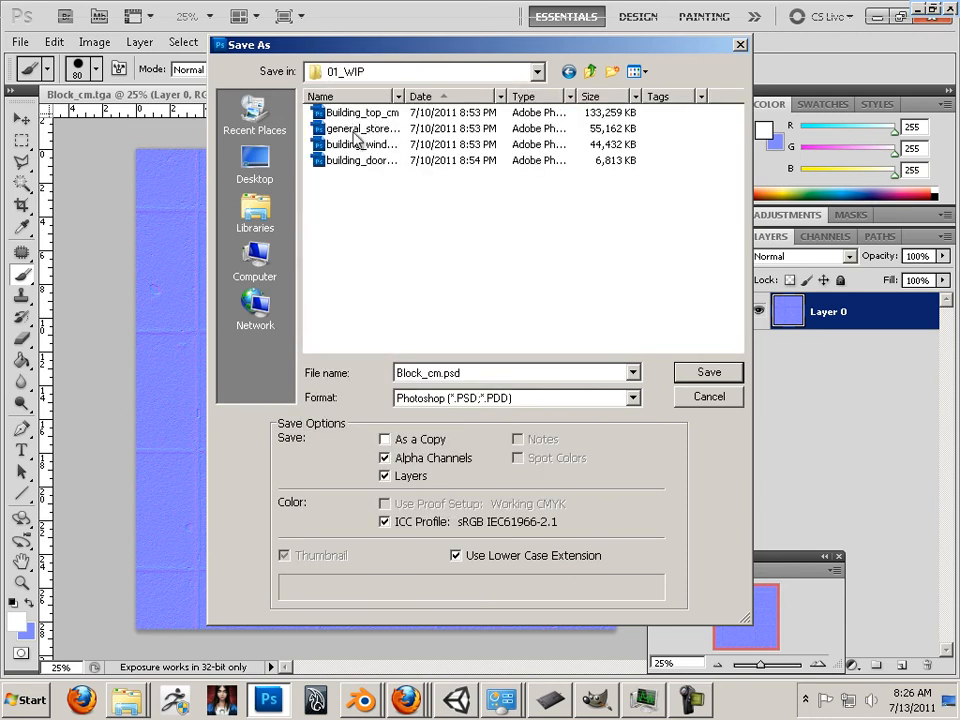
{"action": "key", "text": "BackSpace"}
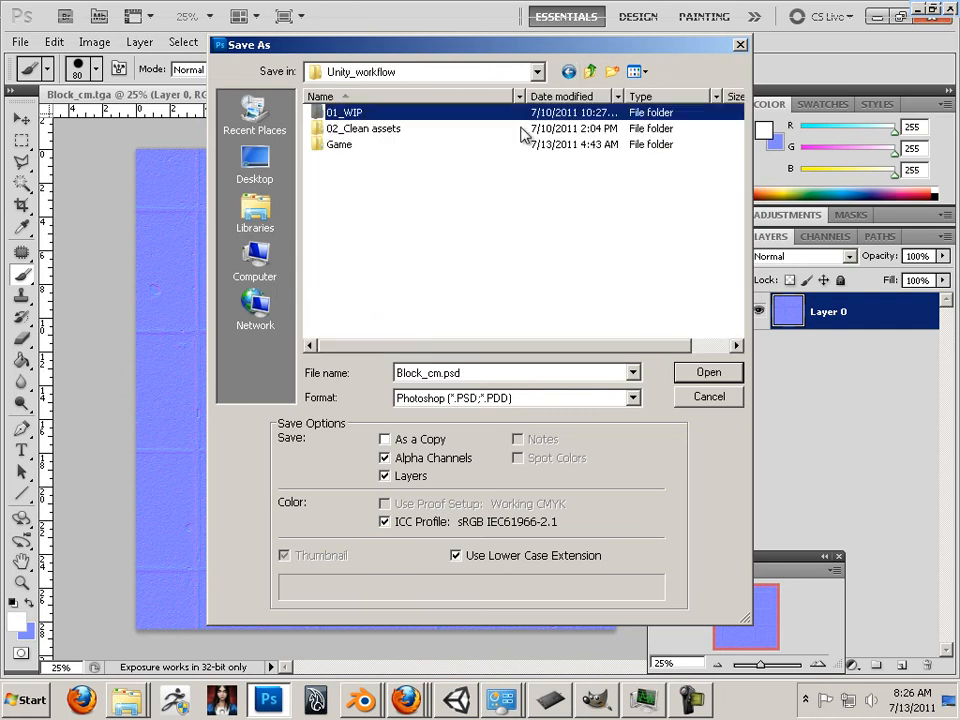
{"action": "double_click", "coordinate": [347, 146]}
{"action": "double_click", "coordinate": [362, 116]}
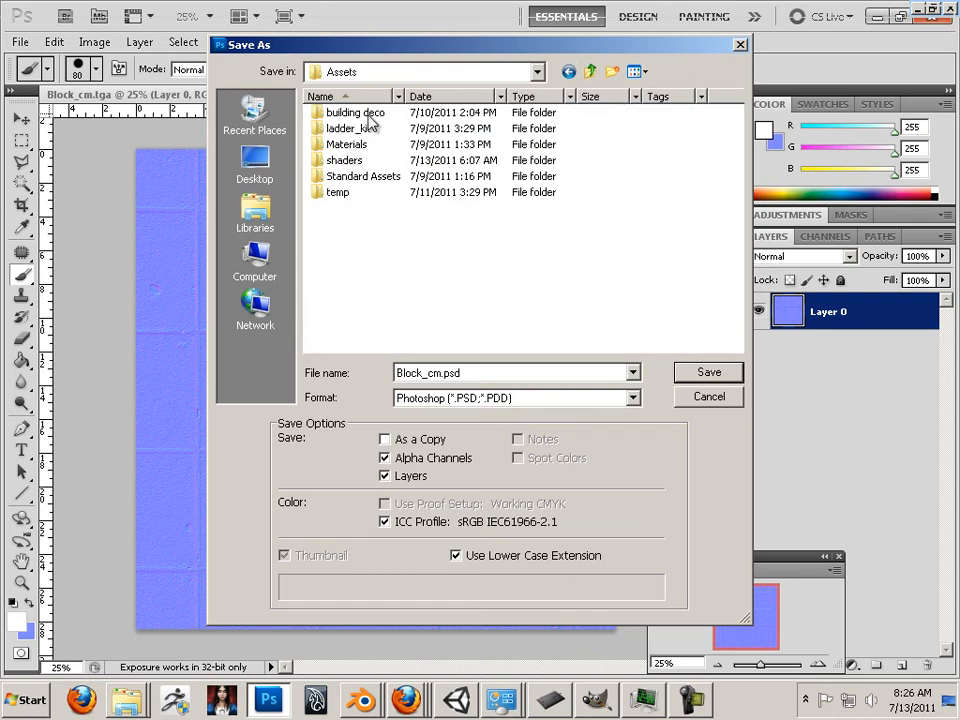
{"action": "double_click", "coordinate": [345, 160]}
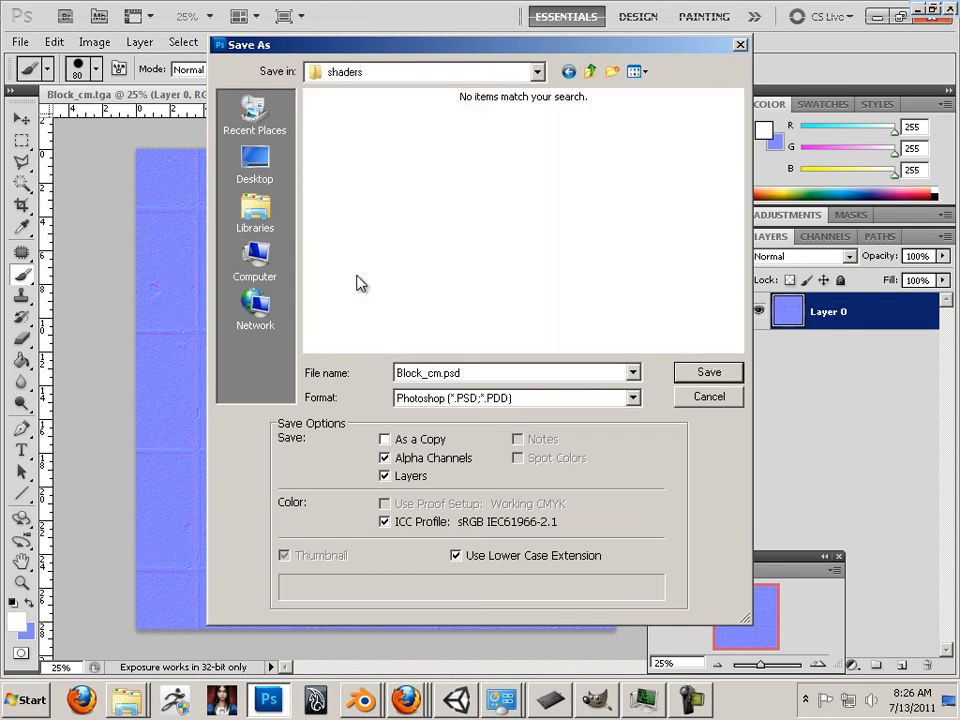
Step: Save a 32 bits/pixel Targa copy with alpha channels, replacing the existing Block_nm_Par_photoshop file
{"action": "left_click", "coordinate": [480, 398]}
{"action": "left_click", "coordinate": [489, 647]}
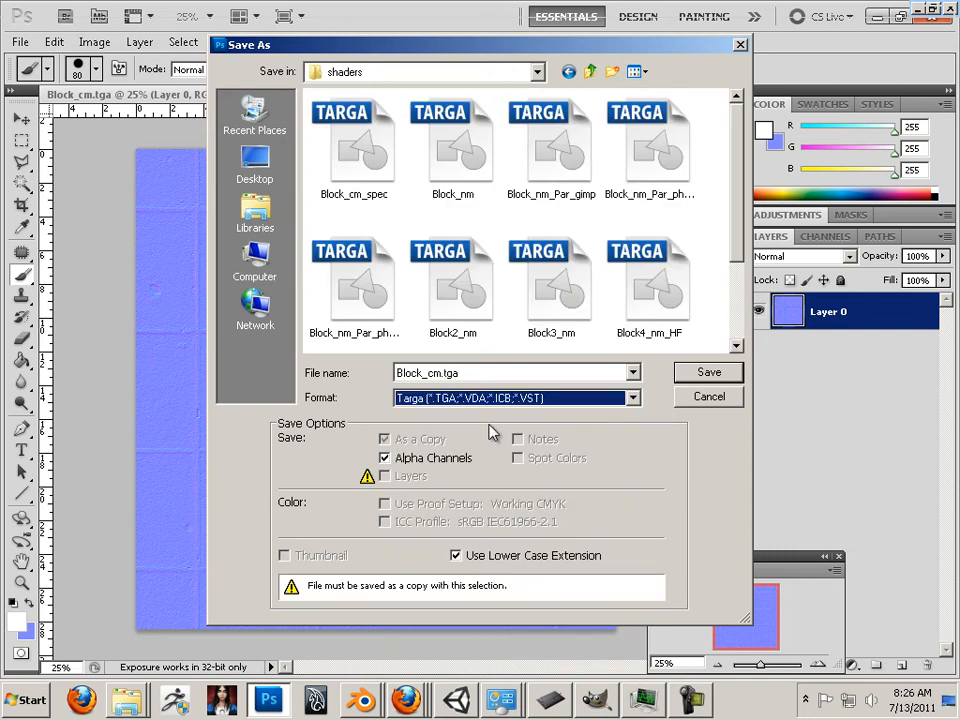
{"action": "left_click", "coordinate": [645, 160]}
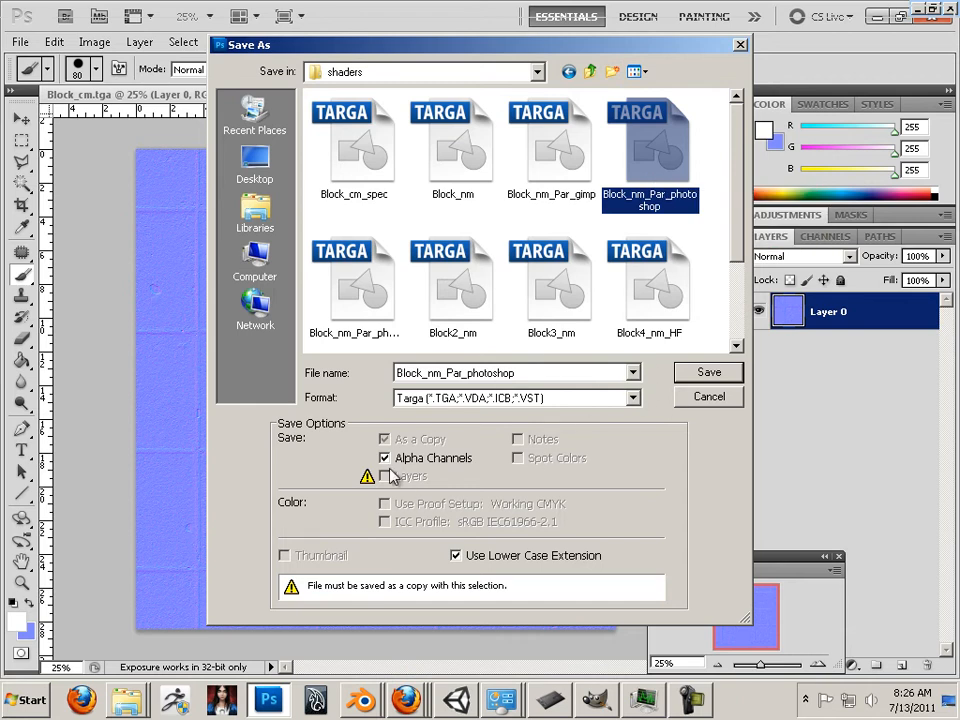
{"action": "left_click", "coordinate": [700, 372]}
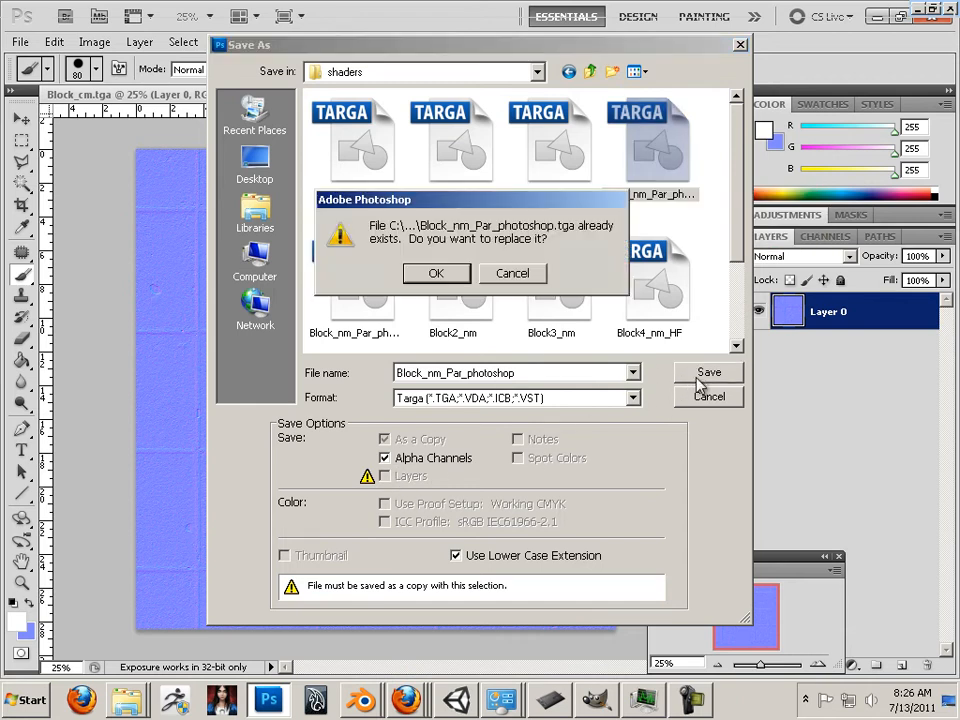
{"action": "left_click", "coordinate": [435, 272]}
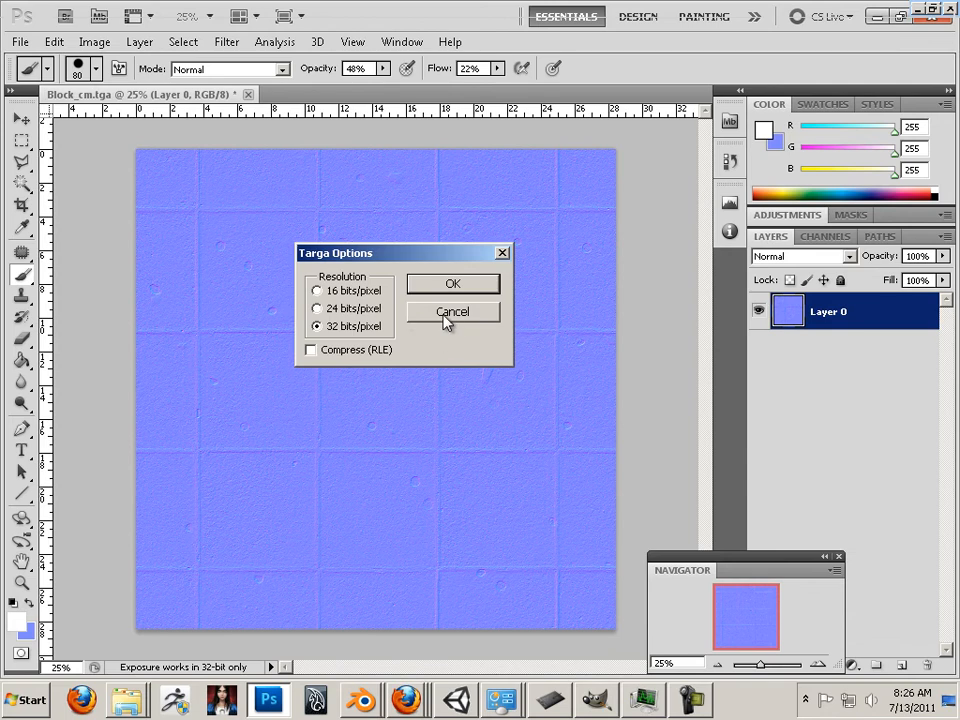
{"action": "left_click", "coordinate": [460, 285]}
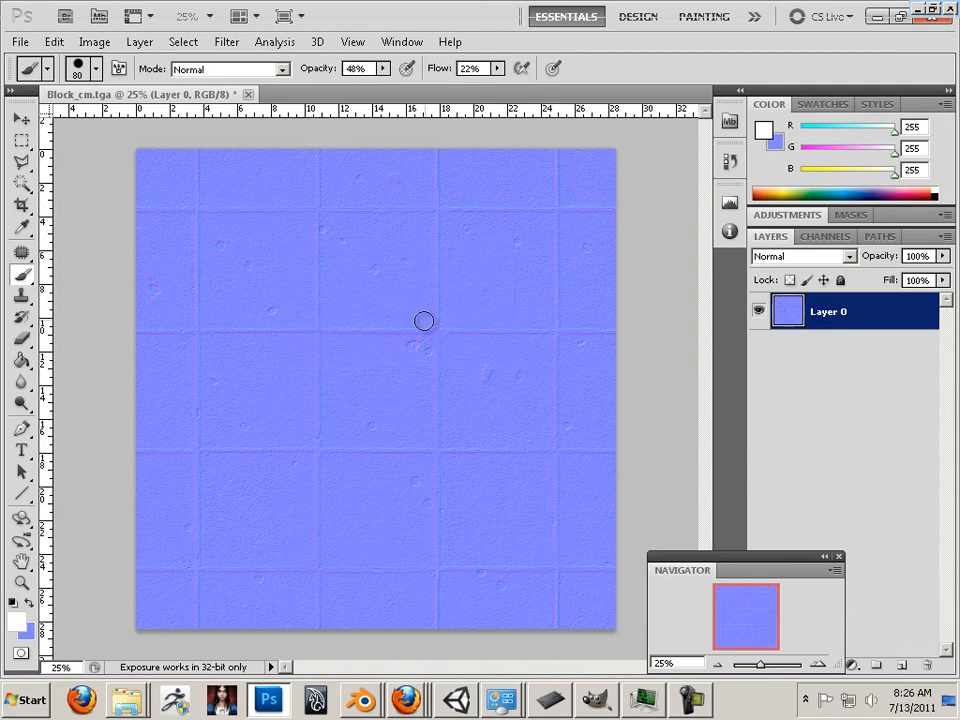
Step: Switch to Unity and, after trying Block_nm_Par_photoshop2, assign Block_nm_Par_photoshop as the New Material's Normalmap
{"action": "left_click", "coordinate": [457, 701]}
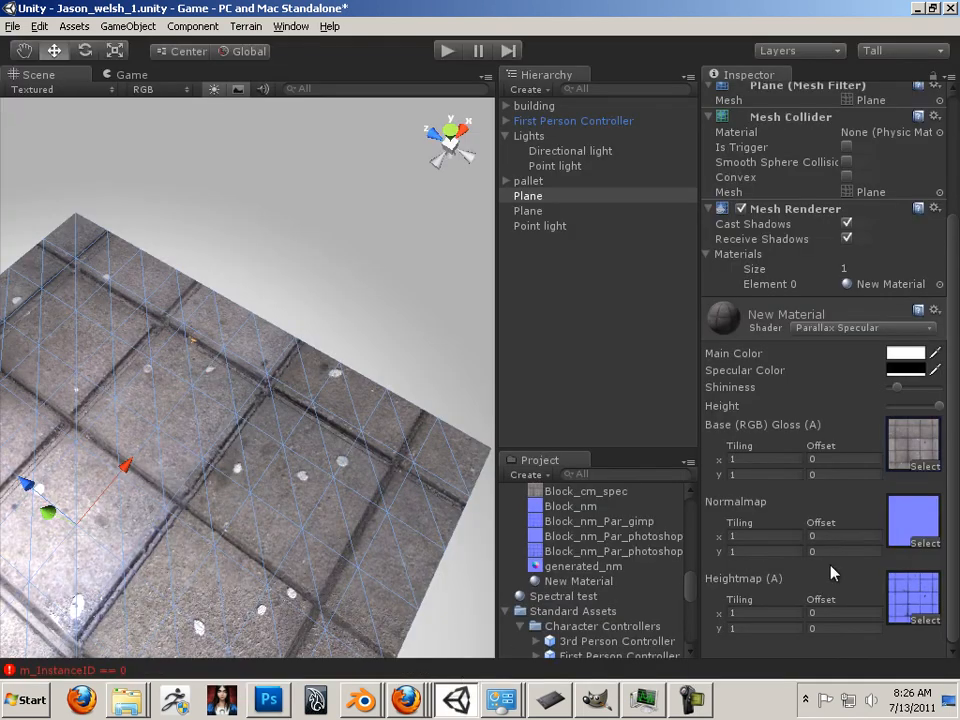
{"action": "left_click", "coordinate": [925, 545]}
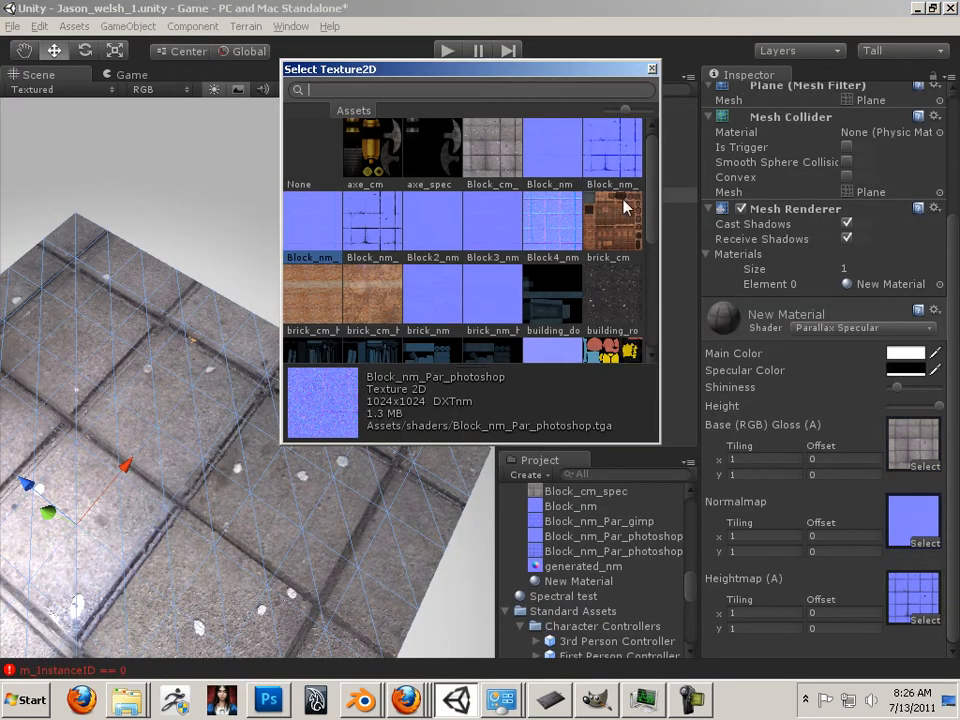
{"action": "left_click", "coordinate": [384, 229]}
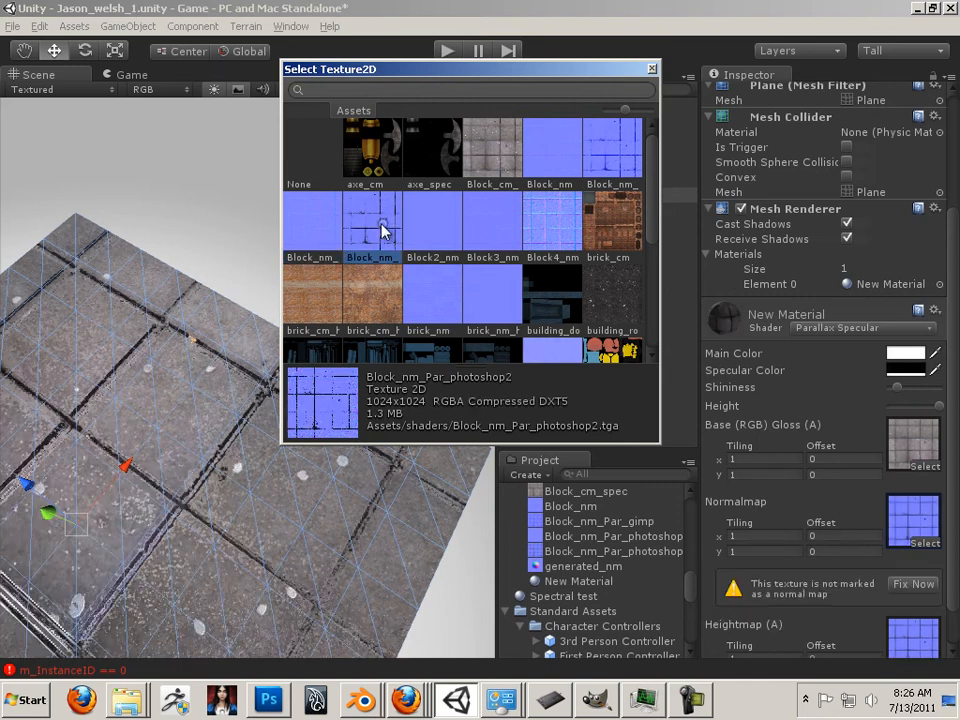
{"action": "left_click", "coordinate": [326, 249]}
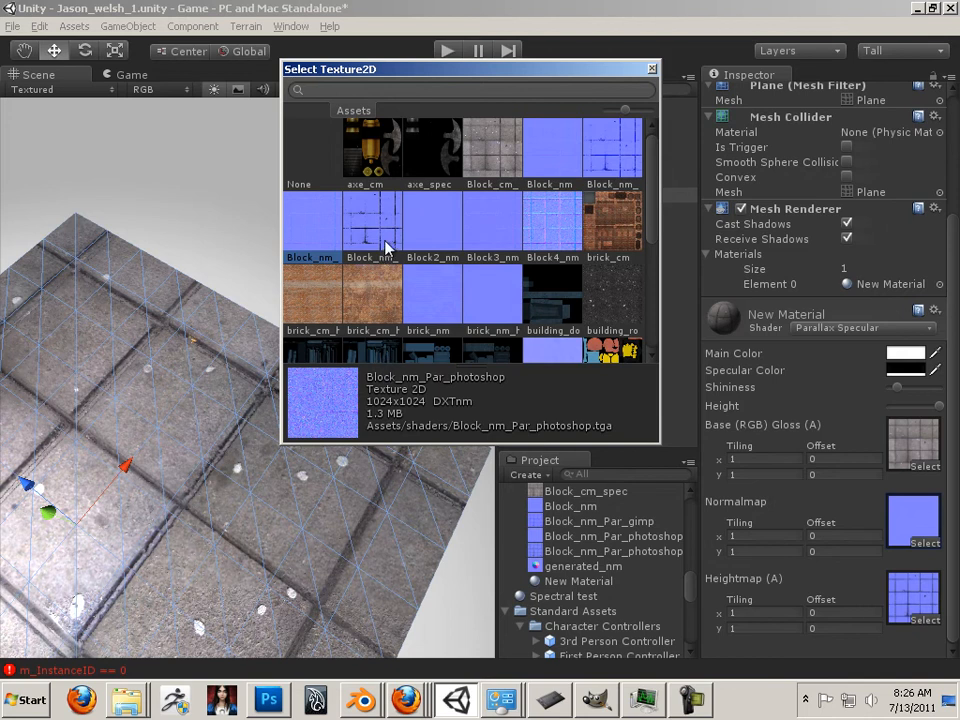
{"action": "double_click", "coordinate": [320, 234]}
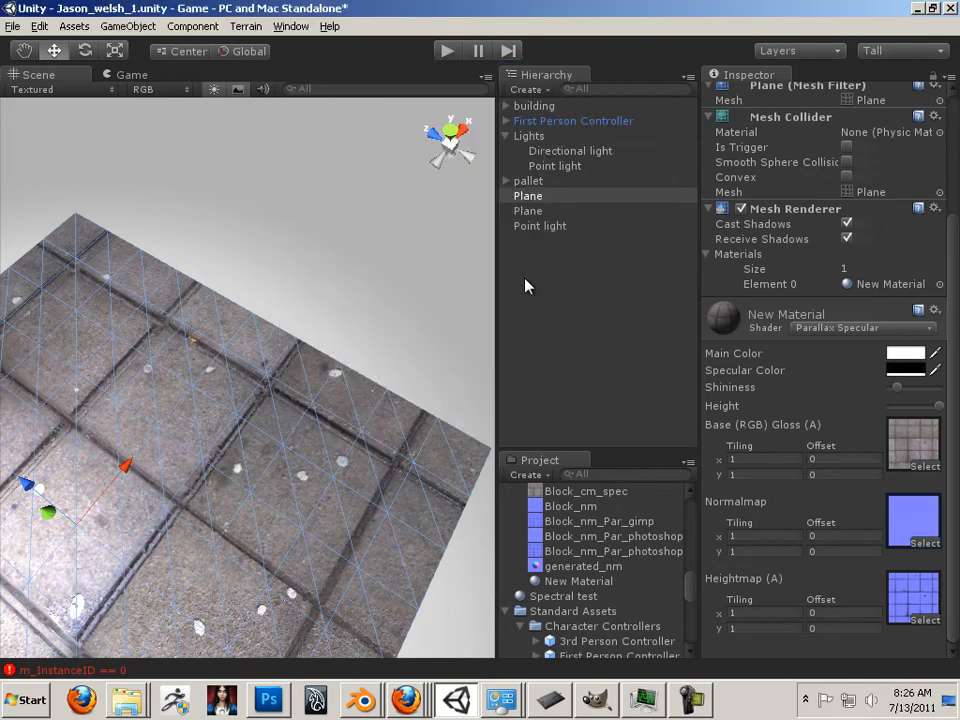
{"action": "left_click", "coordinate": [925, 543]}
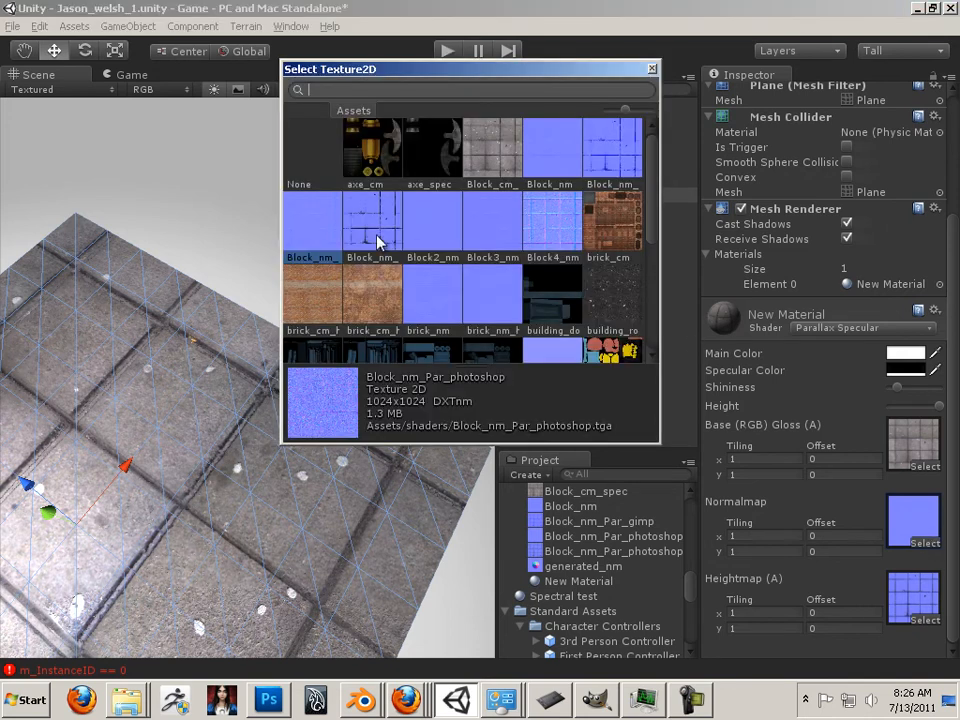
{"action": "double_click", "coordinate": [315, 234]}
Step: Assign Block_nm_Par_photoshop as the New Material's Heightmap and reduce its Height to the minimum
{"action": "left_click", "coordinate": [926, 619]}
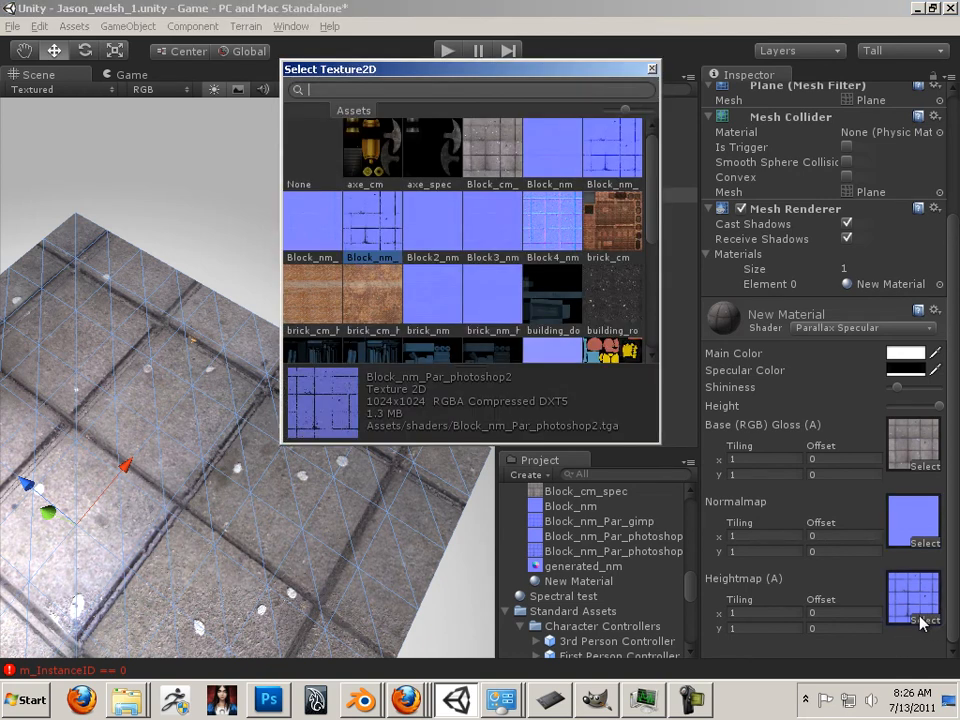
{"action": "left_click", "coordinate": [312, 237]}
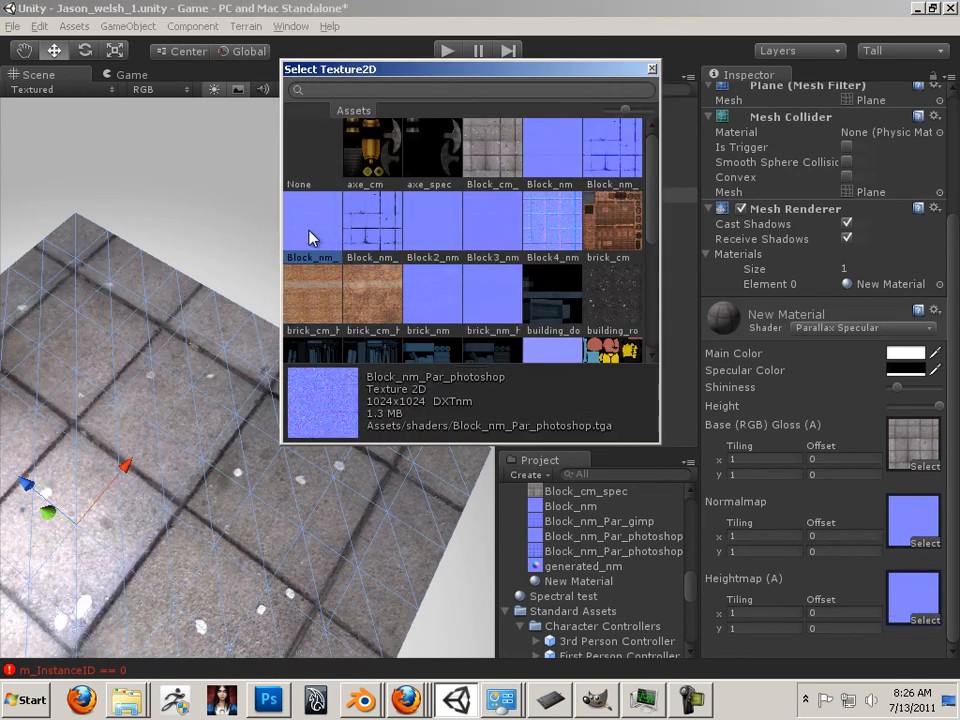
{"action": "double_click", "coordinate": [315, 237]}
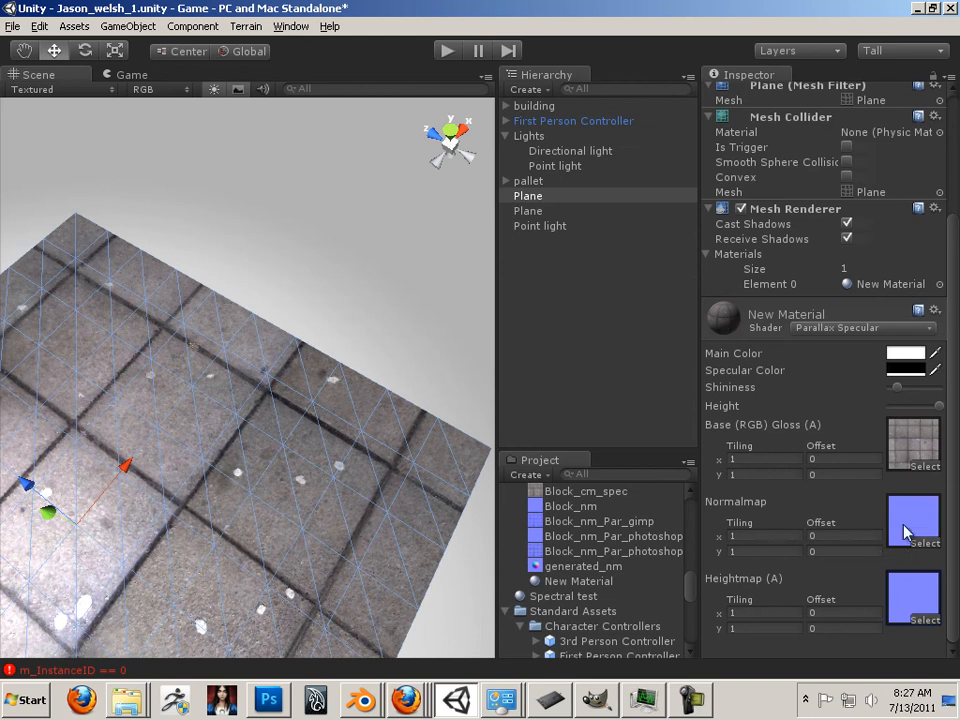
{"action": "left_click_drag", "start_coordinate": [225, 382], "coordinate": [394, 508]}
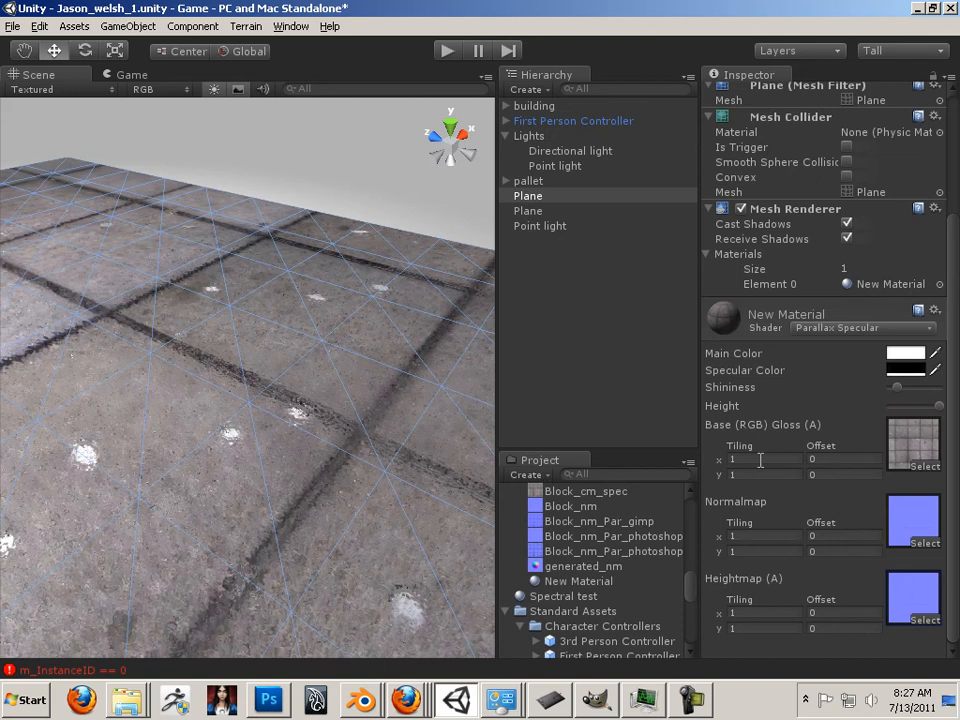
{"action": "left_click_drag", "start_coordinate": [940, 408], "coordinate": [830, 427]}
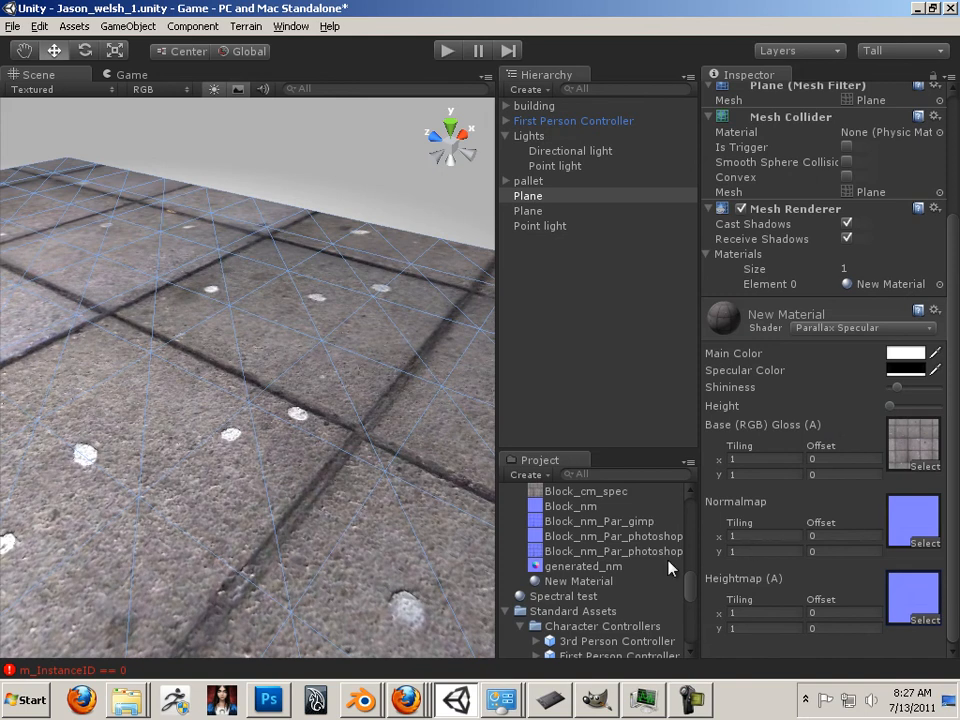
Step: Switch to Photoshop and begin saving the normal map under another name in Unity_workflow's Game > Assets > shaders folder
{"action": "left_click", "coordinate": [268, 699]}
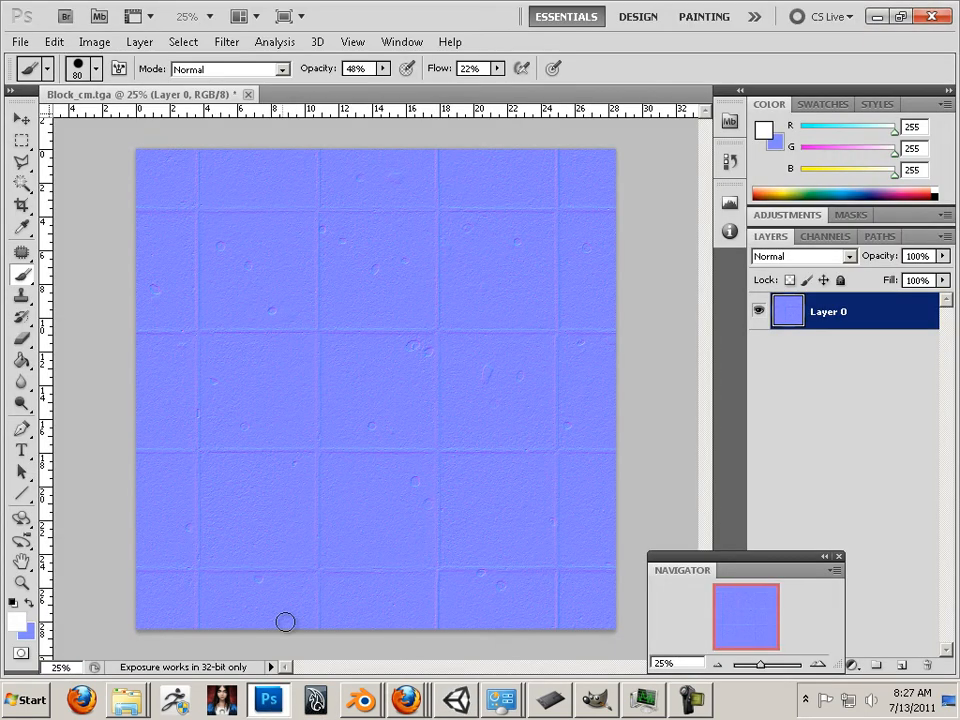
{"action": "left_click", "coordinate": [20, 41]}
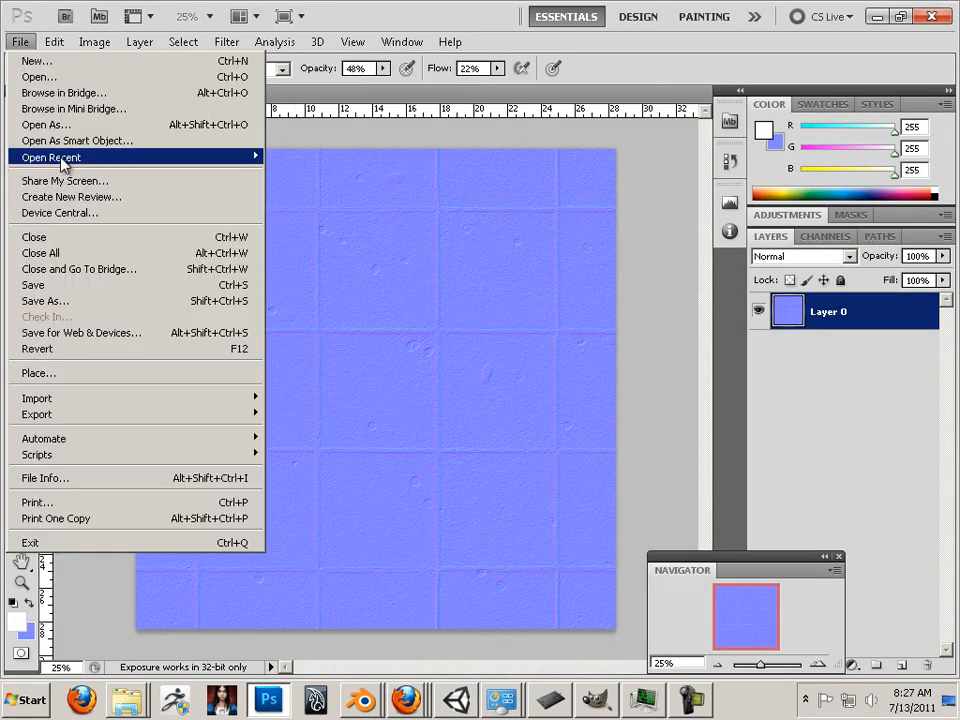
{"action": "left_click", "coordinate": [82, 302]}
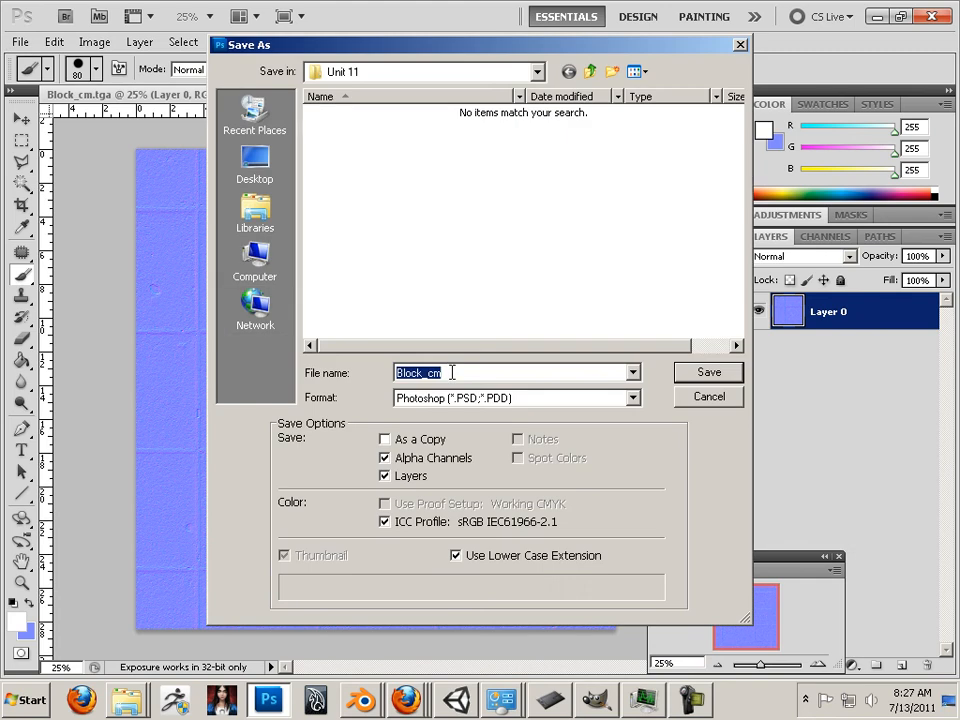
{"action": "left_click", "coordinate": [255, 162]}
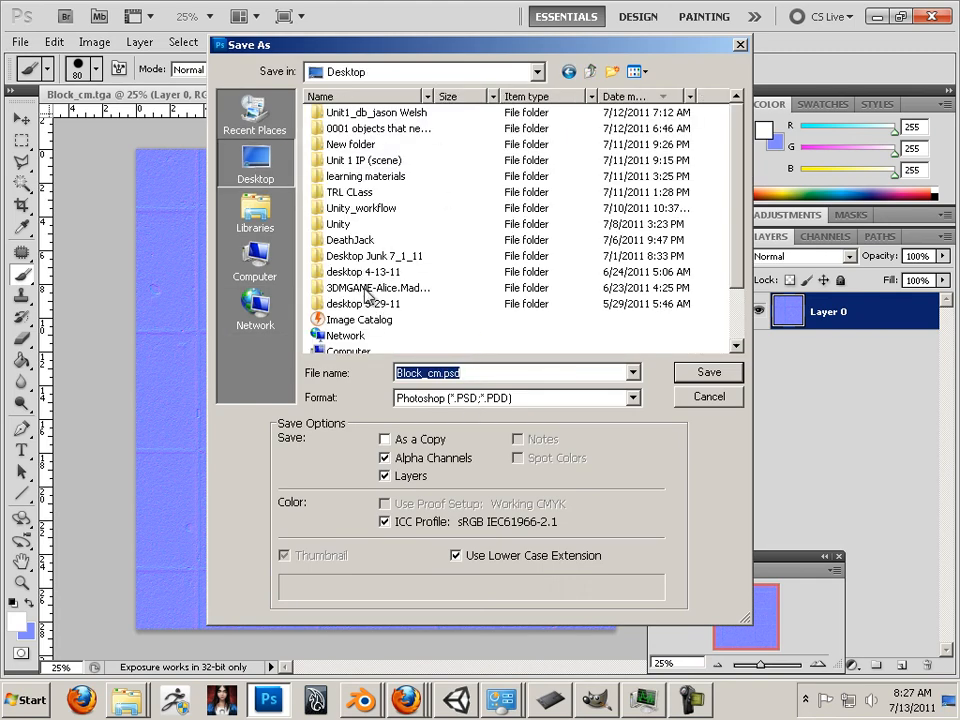
{"action": "double_click", "coordinate": [375, 209]}
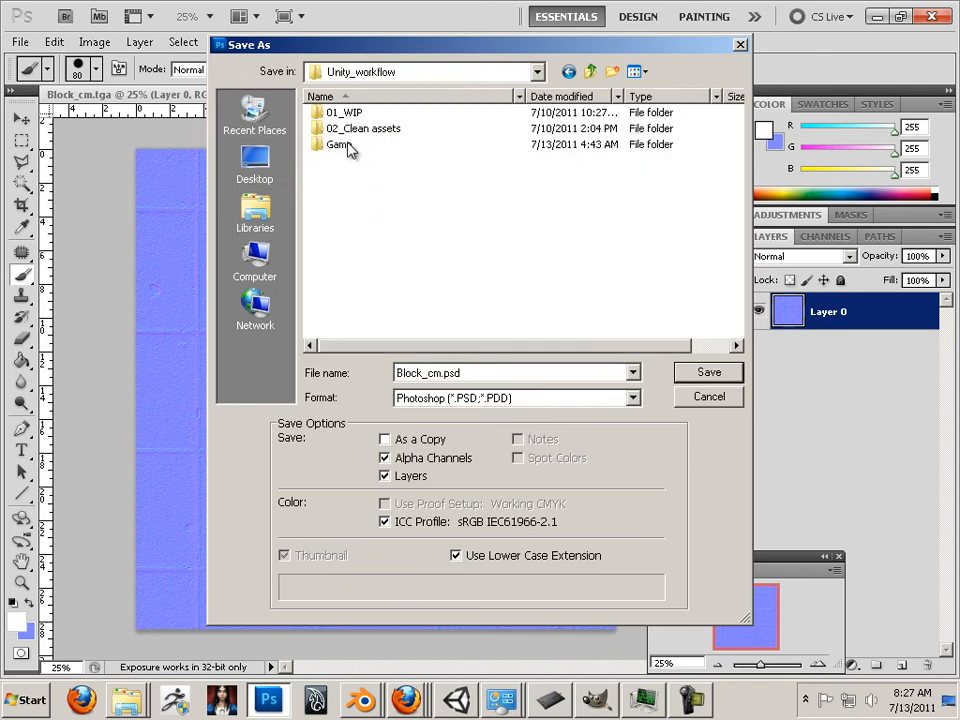
{"action": "double_click", "coordinate": [350, 146]}
{"action": "double_click", "coordinate": [341, 111]}
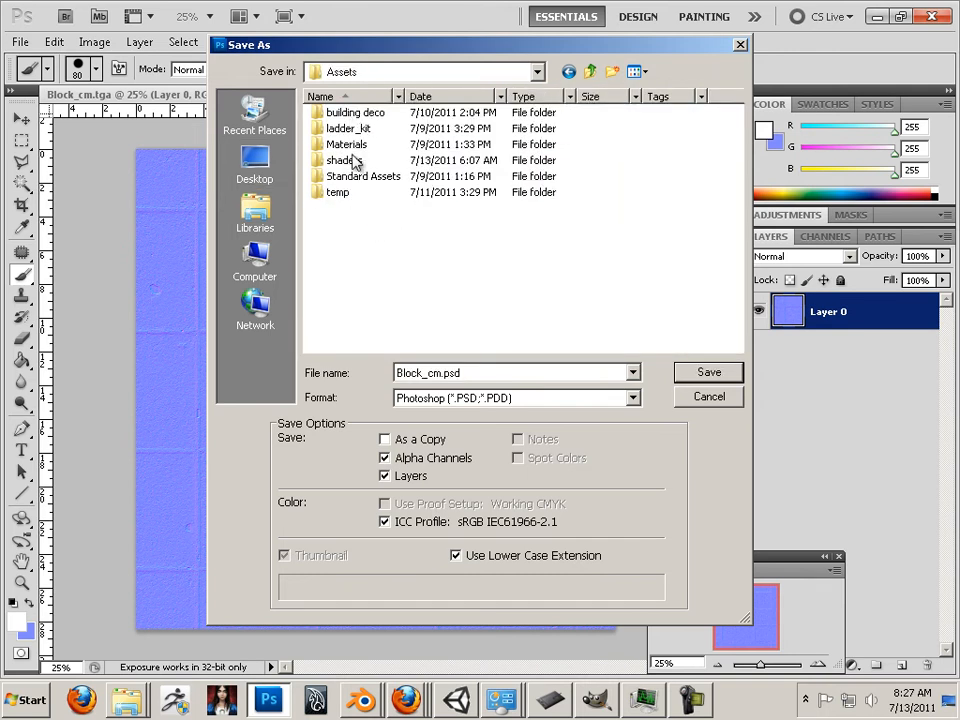
{"action": "double_click", "coordinate": [358, 160]}
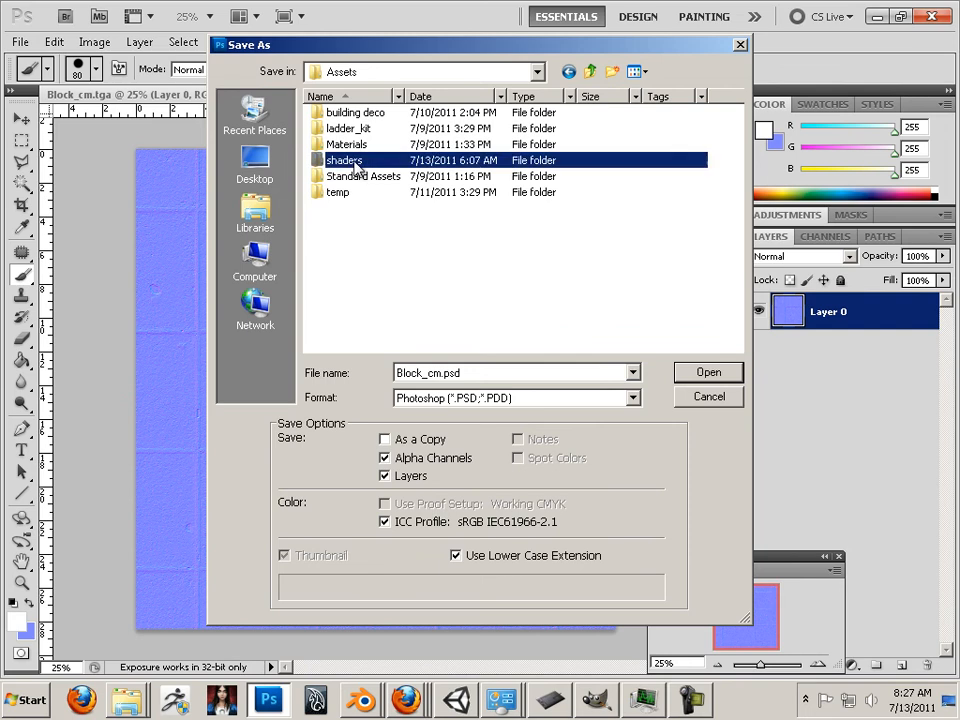
Step: Save the image as a 32 bits/pixel Targa copy with alpha channels, named Block_nm_Par_photoshop3
{"action": "left_click", "coordinate": [455, 400]}
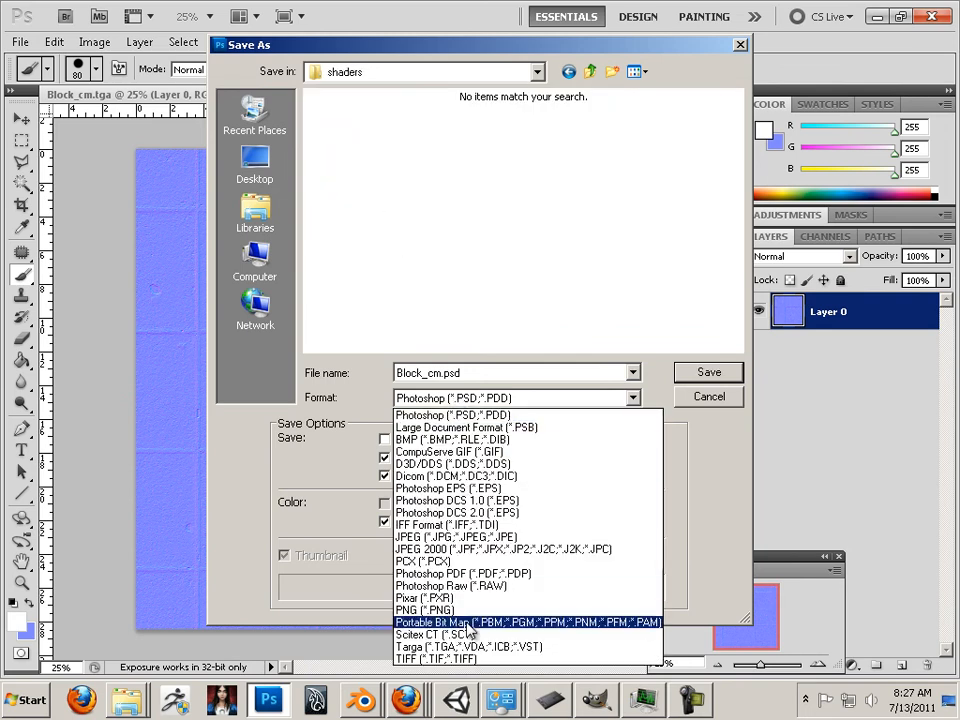
{"action": "left_click", "coordinate": [468, 646]}
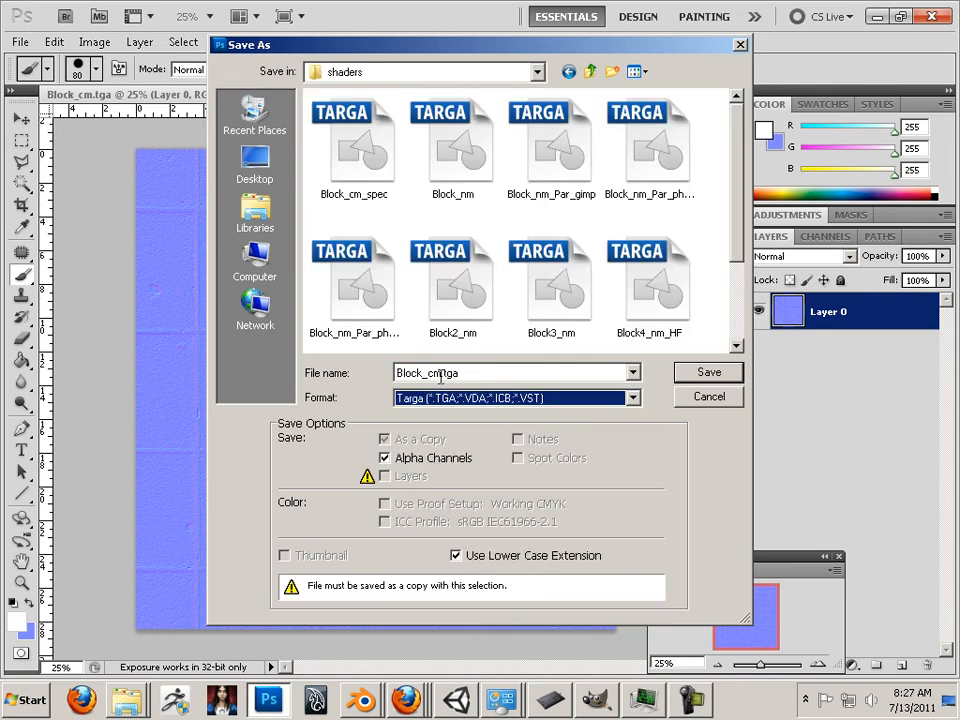
{"action": "left_click", "coordinate": [648, 170]}
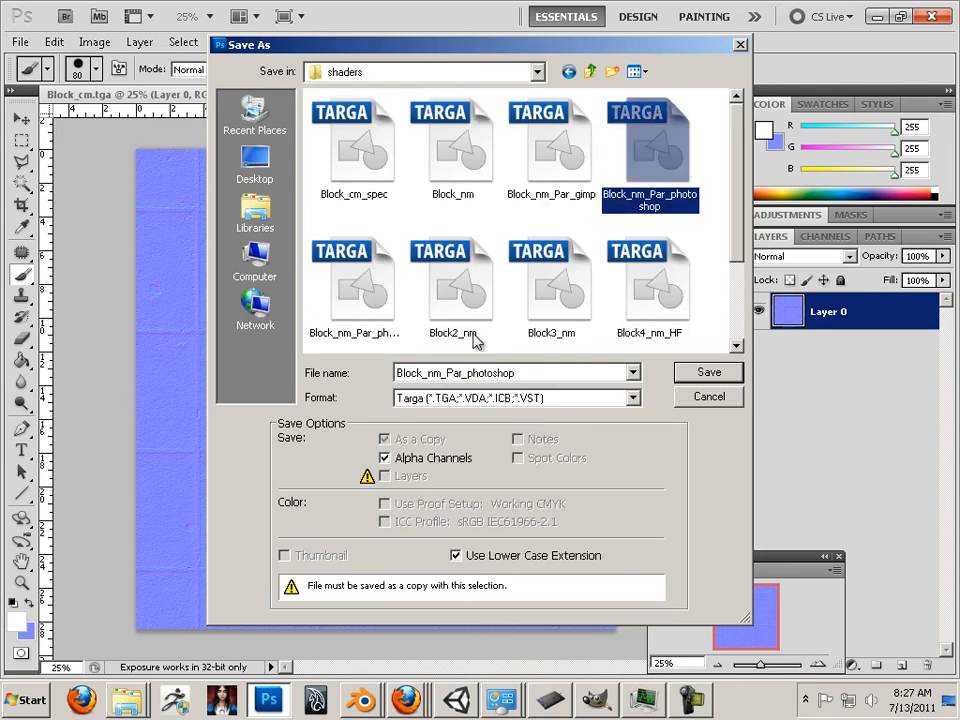
{"action": "left_click", "coordinate": [543, 374]}
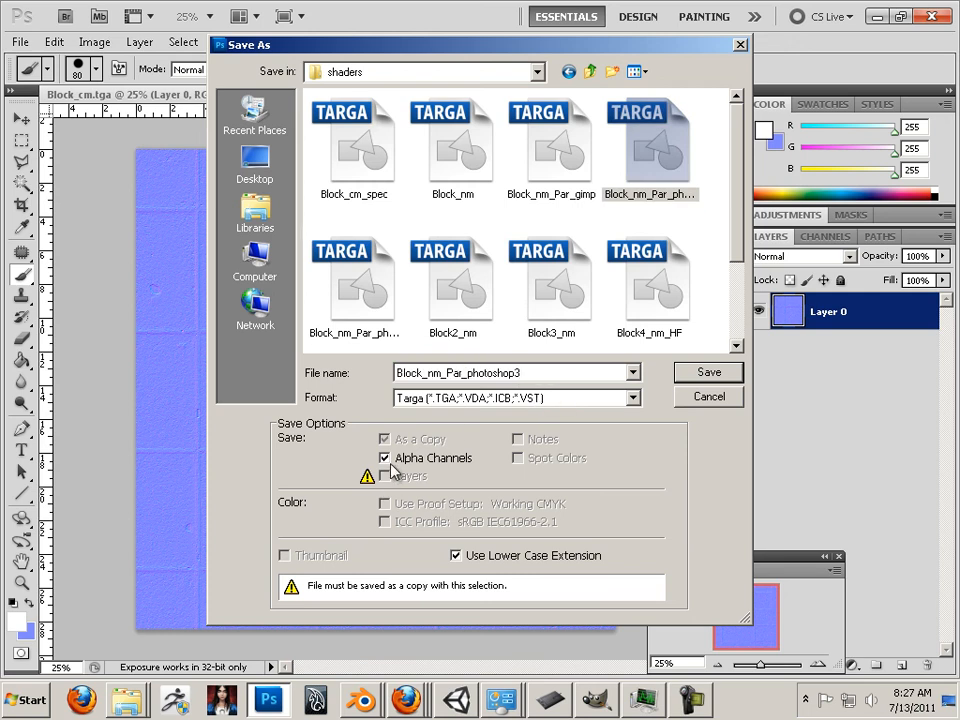
{"action": "left_click", "coordinate": [686, 372]}
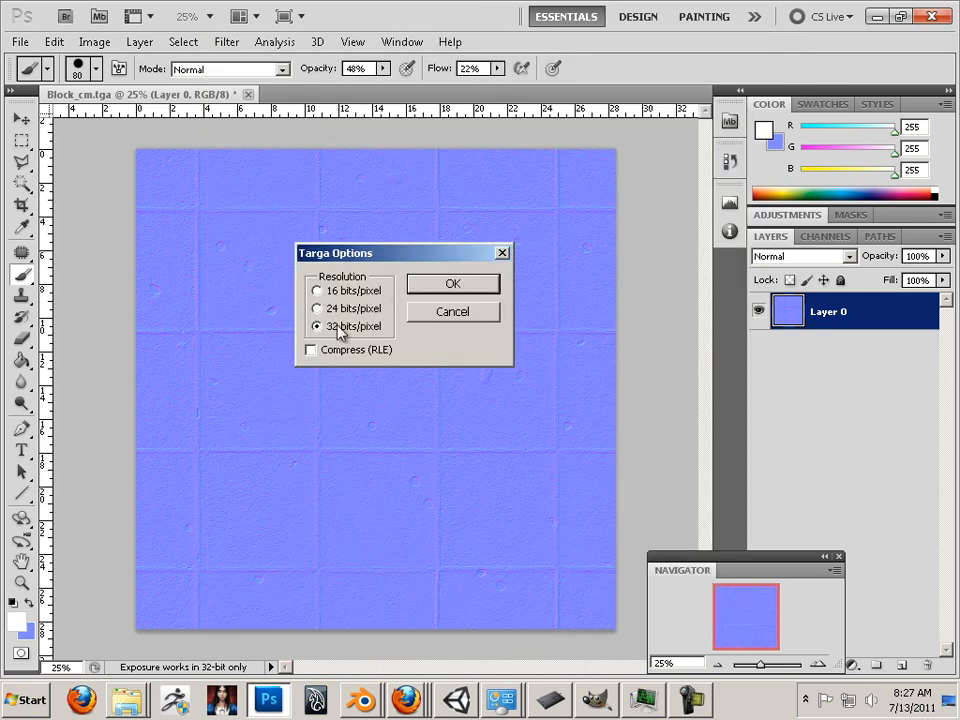
{"action": "left_click", "coordinate": [467, 285]}
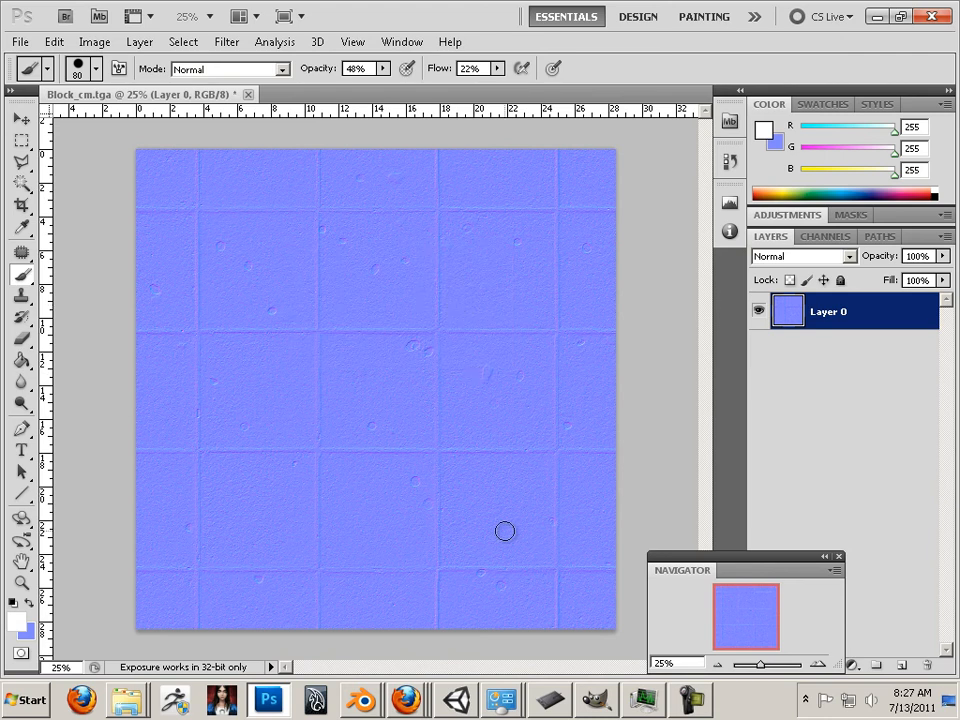
Step: Switch to Unity, assign Block_nm_Par_photoshop3 as the New Material's Normalmap and have the texture marked as a normal map
{"action": "left_click", "coordinate": [455, 703]}
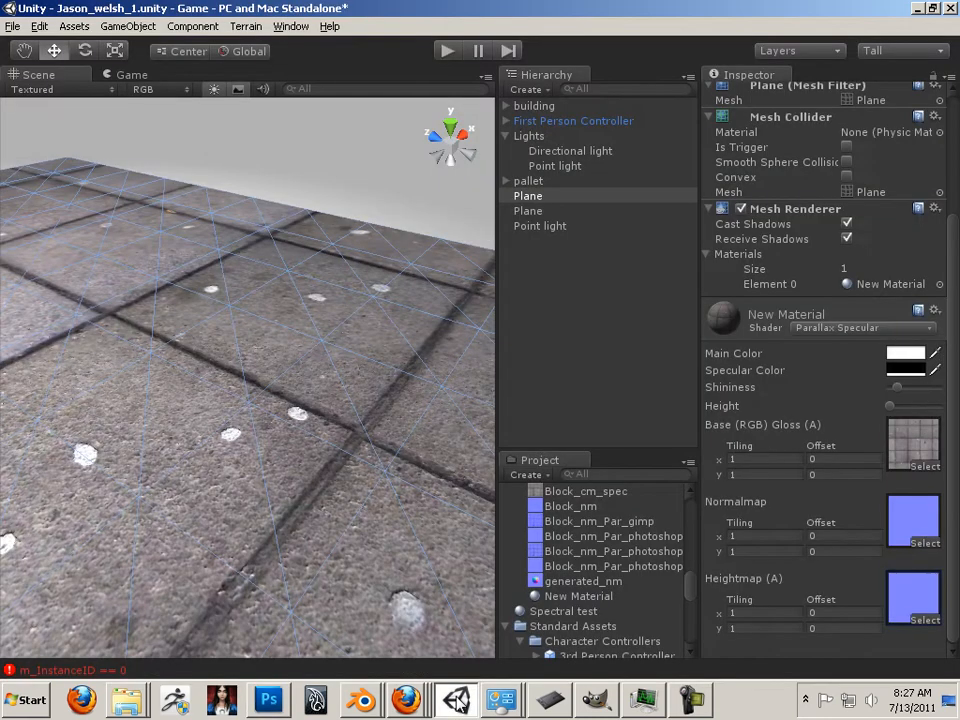
{"action": "left_click", "coordinate": [926, 545]}
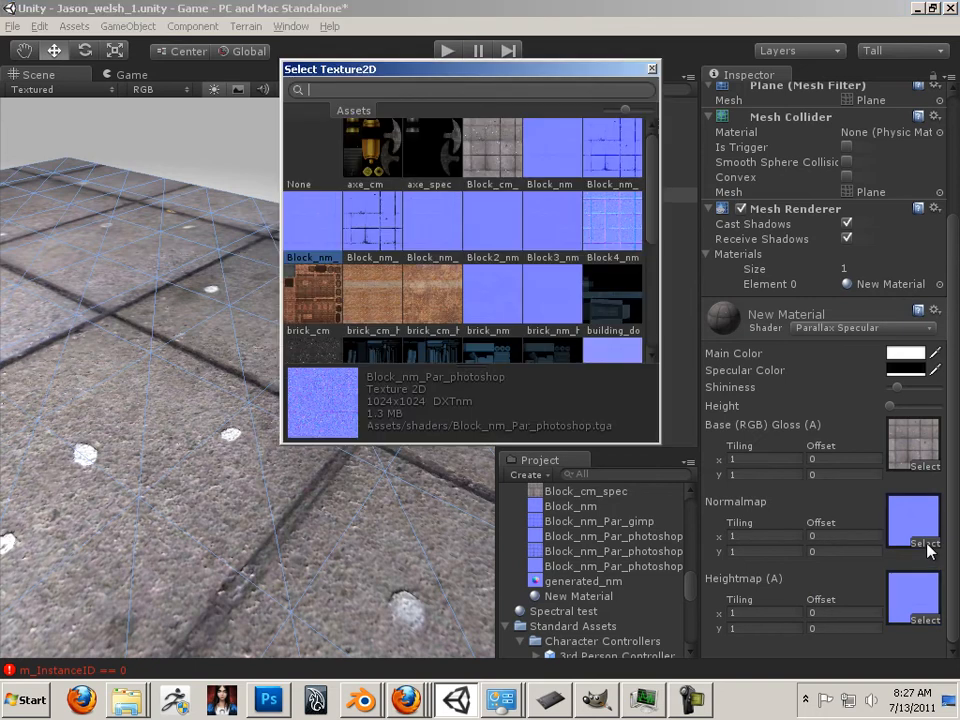
{"action": "left_click", "coordinate": [445, 241]}
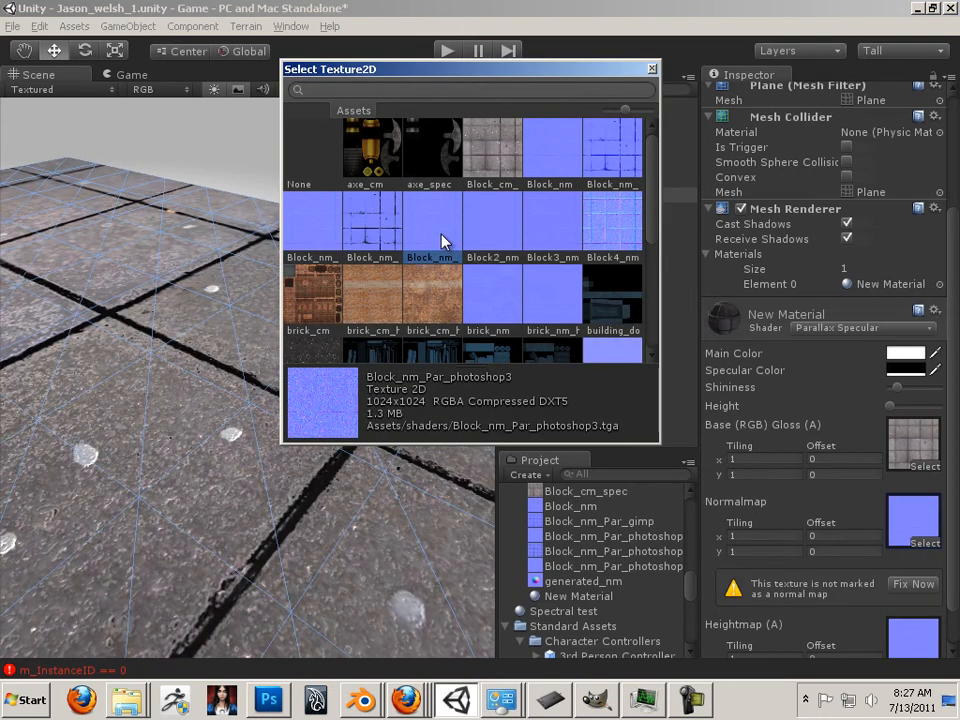
{"action": "left_click_drag", "start_coordinate": [950, 587], "coordinate": [954, 612]}
{"action": "left_click", "coordinate": [905, 537]}
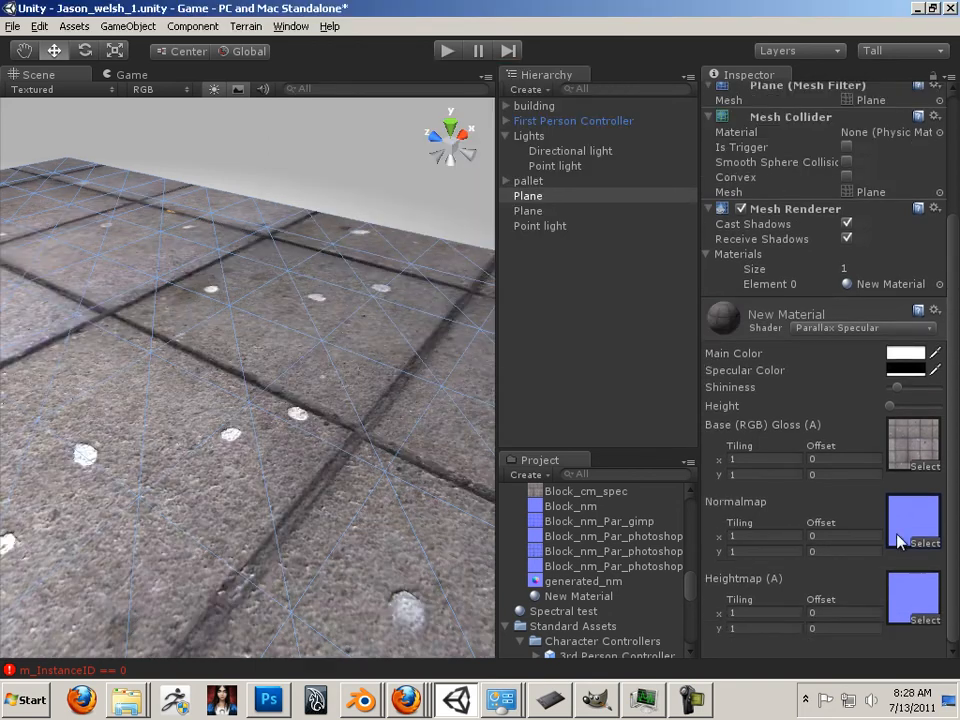
Step: Assign Block_nm_Par_photoshop3 as the New Material's Heightmap and keep its Height at the minimum
{"action": "left_click", "coordinate": [913, 590]}
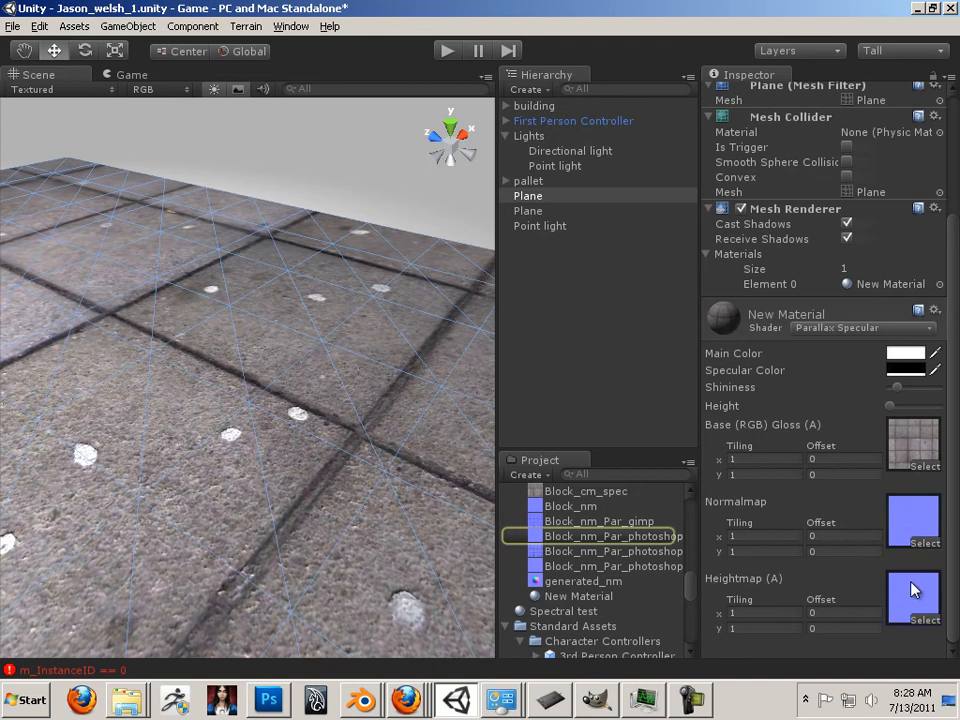
{"action": "left_click", "coordinate": [921, 619]}
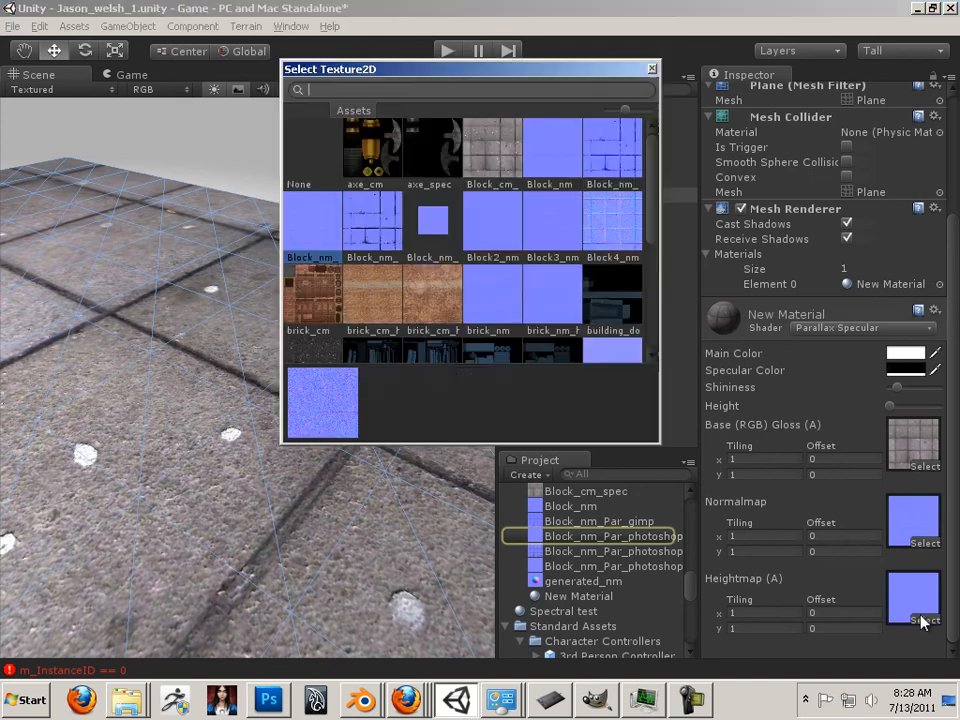
{"action": "double_click", "coordinate": [450, 243]}
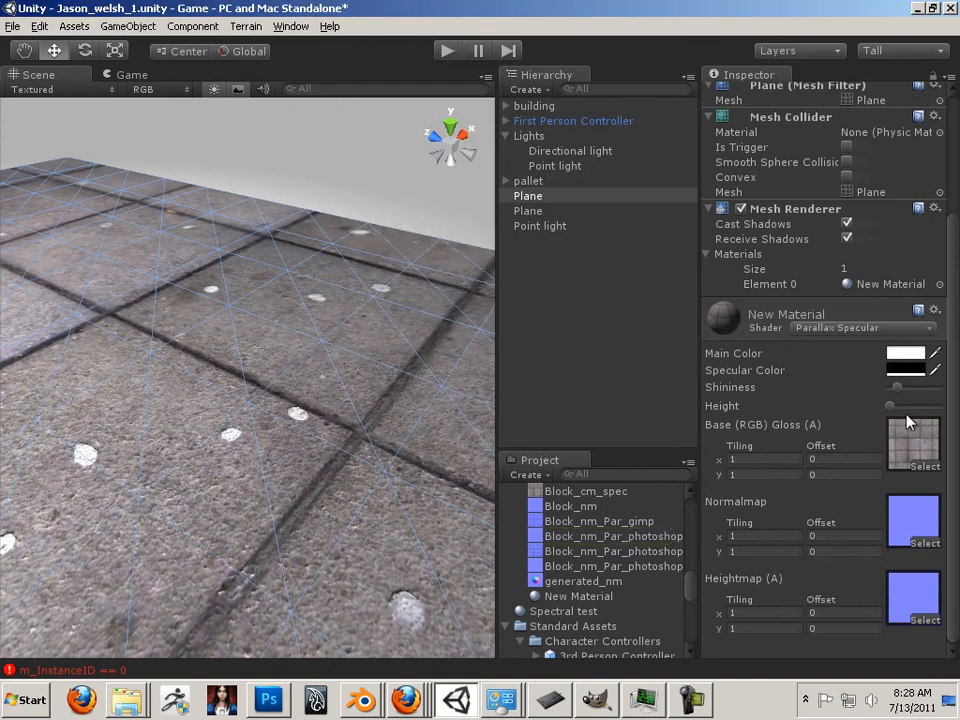
{"action": "mouse_move", "coordinate": [892, 407]}
{"action": "left_mouse_down"}
{"action": "mouse_move", "coordinate": [912, 421]}
{"action": "mouse_move", "coordinate": [870, 409]}
{"action": "mouse_move", "coordinate": [930, 417]}
{"action": "mouse_move", "coordinate": [864, 416]}
{"action": "mouse_move", "coordinate": [909, 426]}
{"action": "mouse_move", "coordinate": [890, 412]}
{"action": "left_mouse_up"}
Step: Switch to Photoshop and compare the Alpha 1 channel with the normal map on Layer 0
{"action": "left_click", "coordinate": [267, 704]}
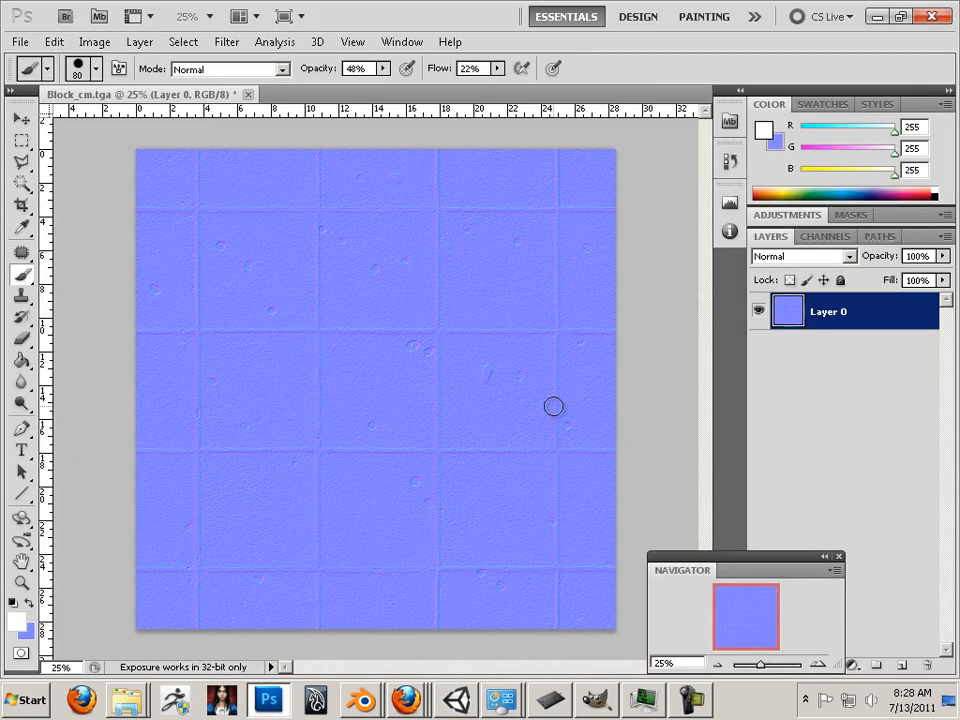
{"action": "left_click", "coordinate": [826, 240]}
{"action": "left_click", "coordinate": [852, 403]}
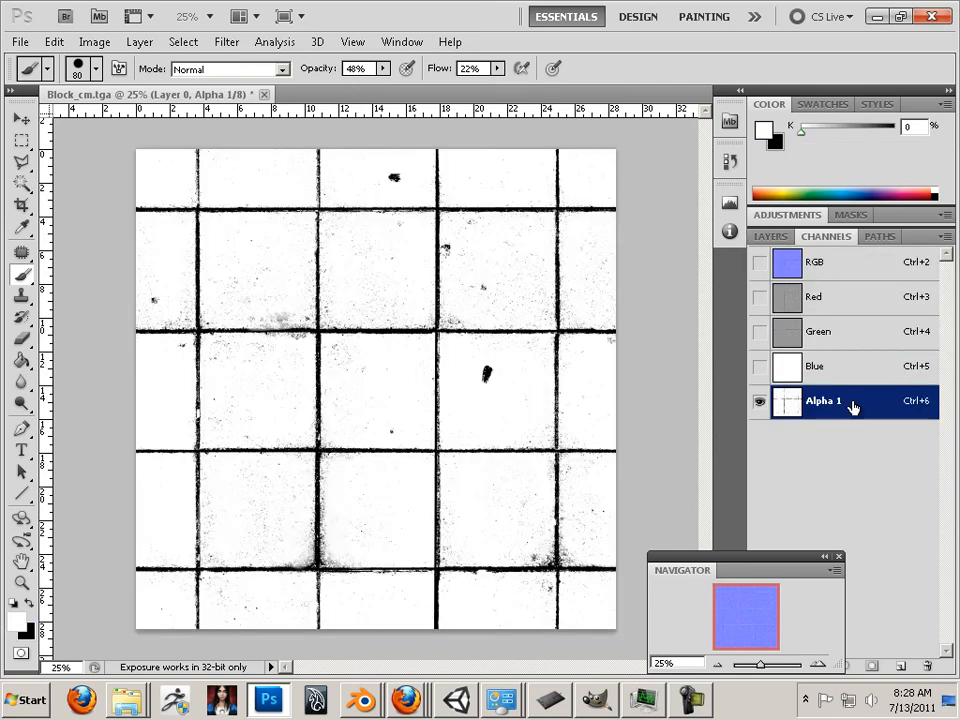
{"action": "left_click", "coordinate": [778, 238]}
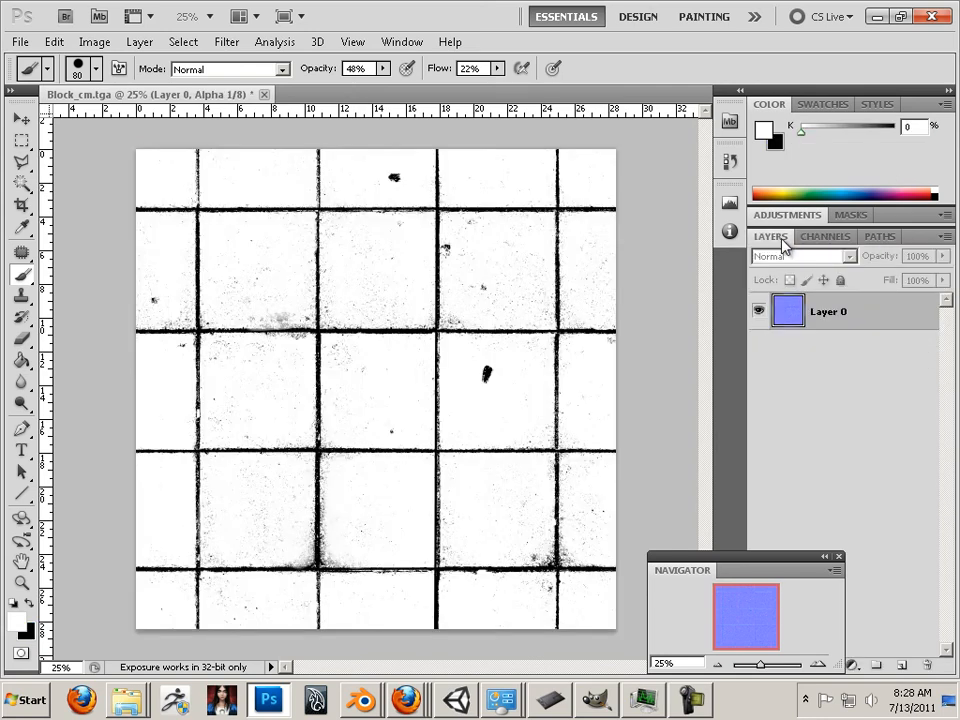
{"action": "left_click", "coordinate": [826, 237]}
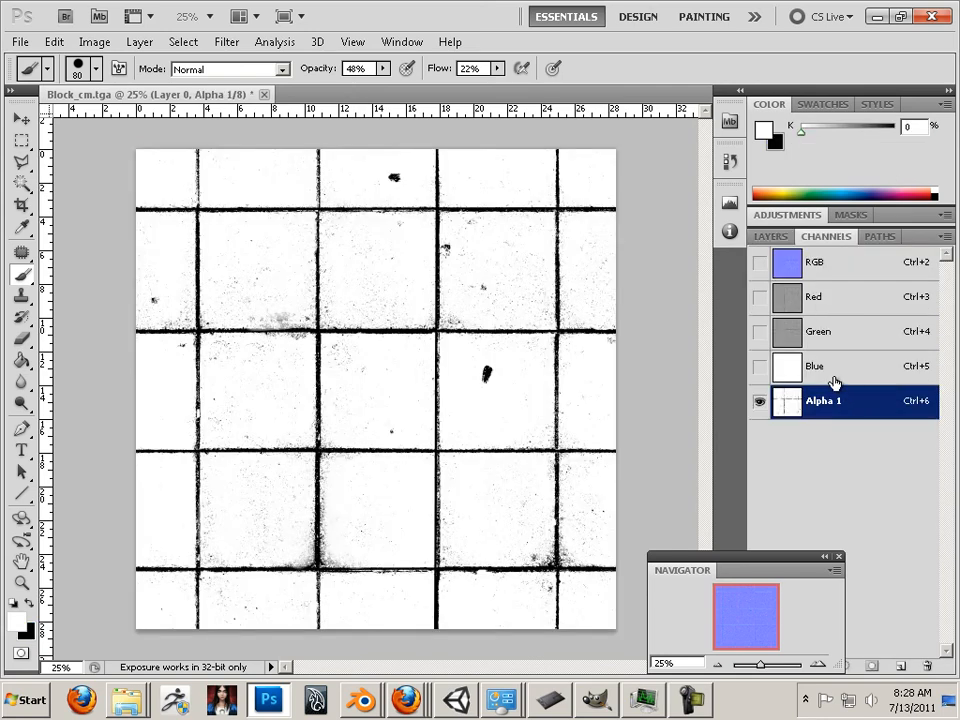
{"action": "double_click", "coordinate": [852, 401]}
{"action": "key", "text": "Return"}
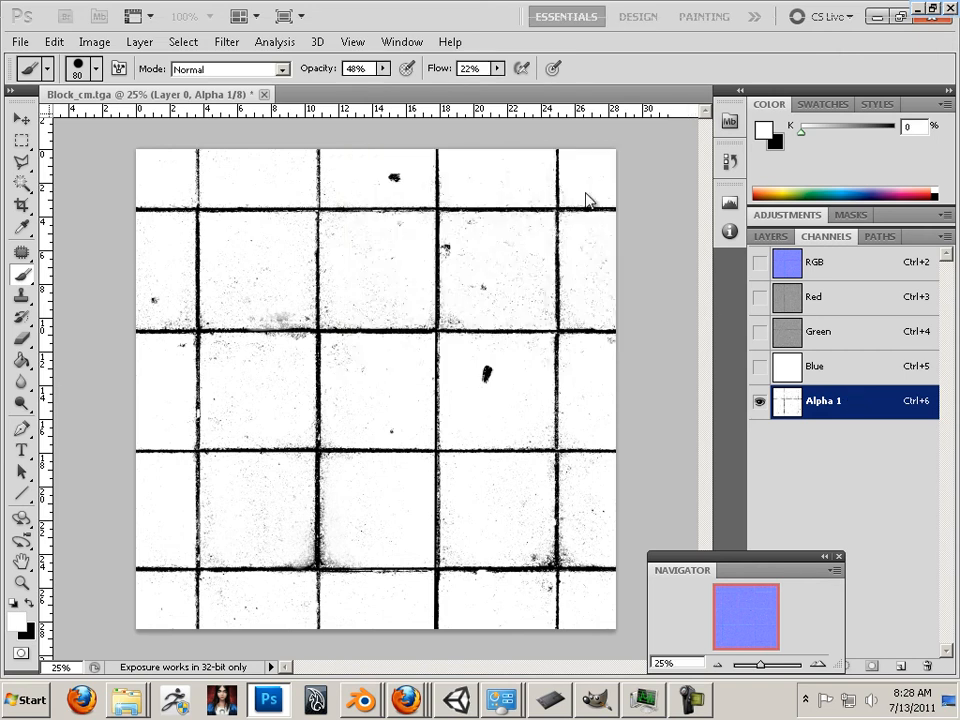
{"action": "left_click", "coordinate": [768, 237]}
{"action": "left_click", "coordinate": [830, 316]}
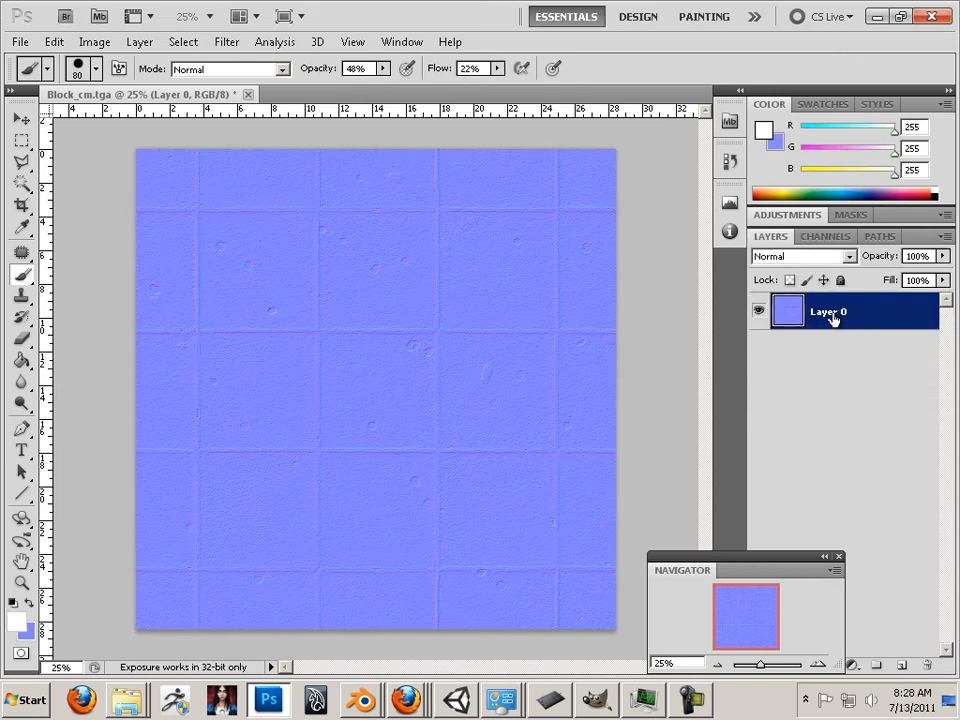
Step: Select the entire canvas in the Alpha 1 channel and copy its contents
{"action": "left_click", "coordinate": [826, 237]}
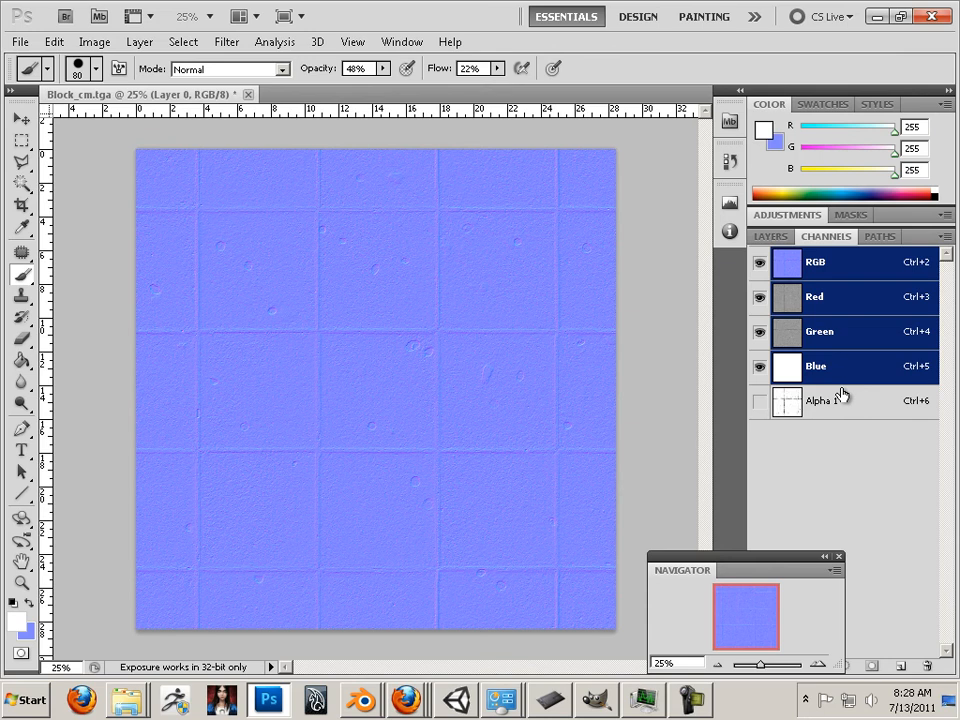
{"action": "left_click", "coordinate": [841, 398]}
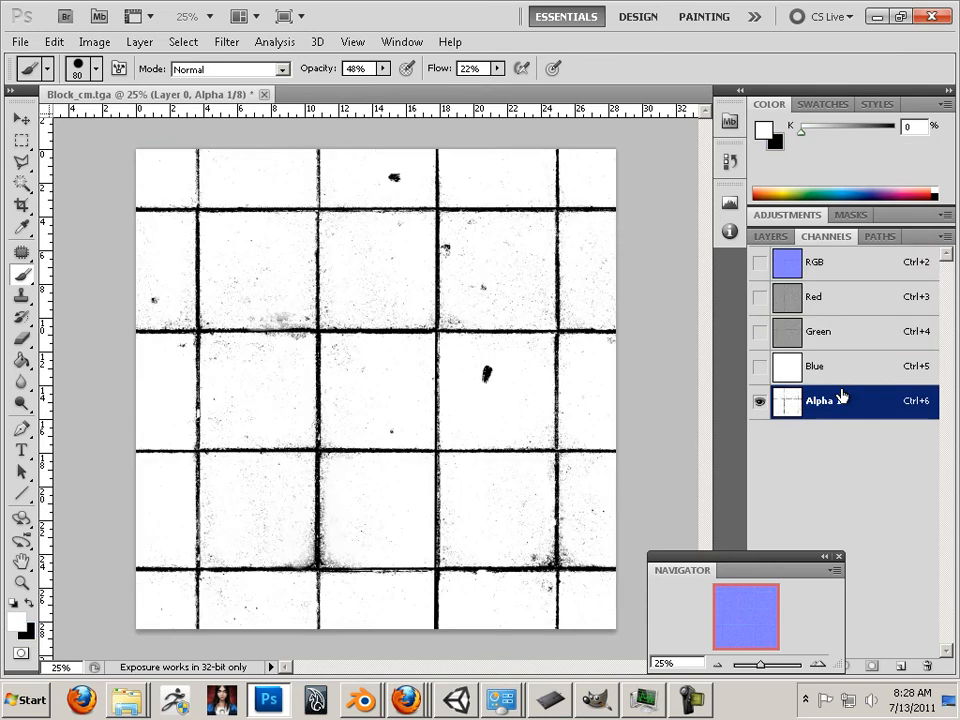
{"action": "left_click", "coordinate": [21, 141]}
{"action": "key", "text": "ctrl+a"}
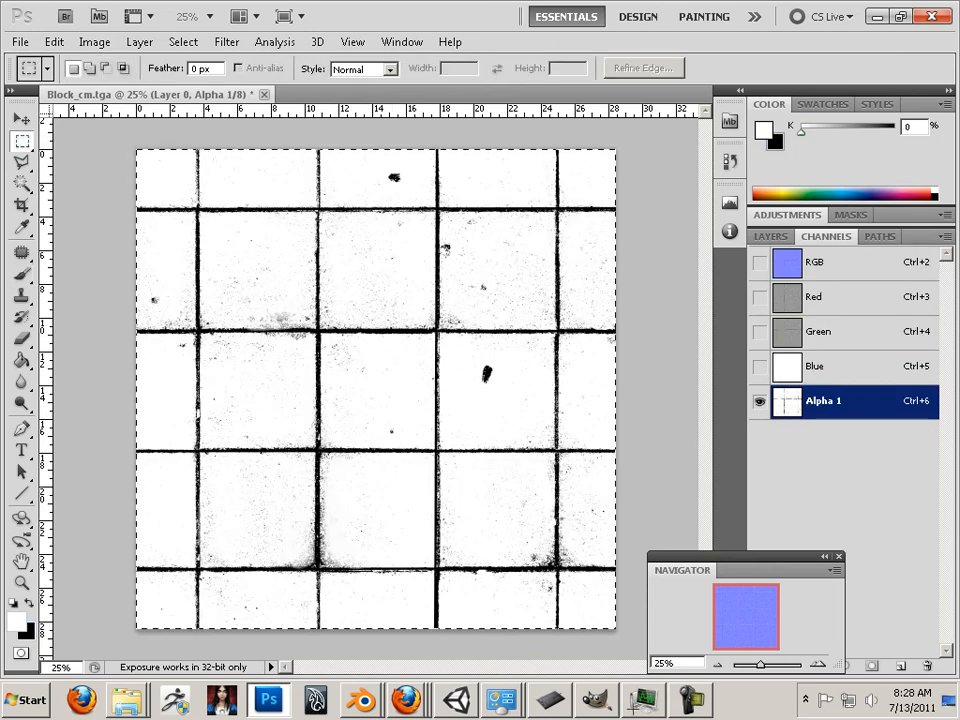
{"action": "left_click", "coordinate": [54, 41]}
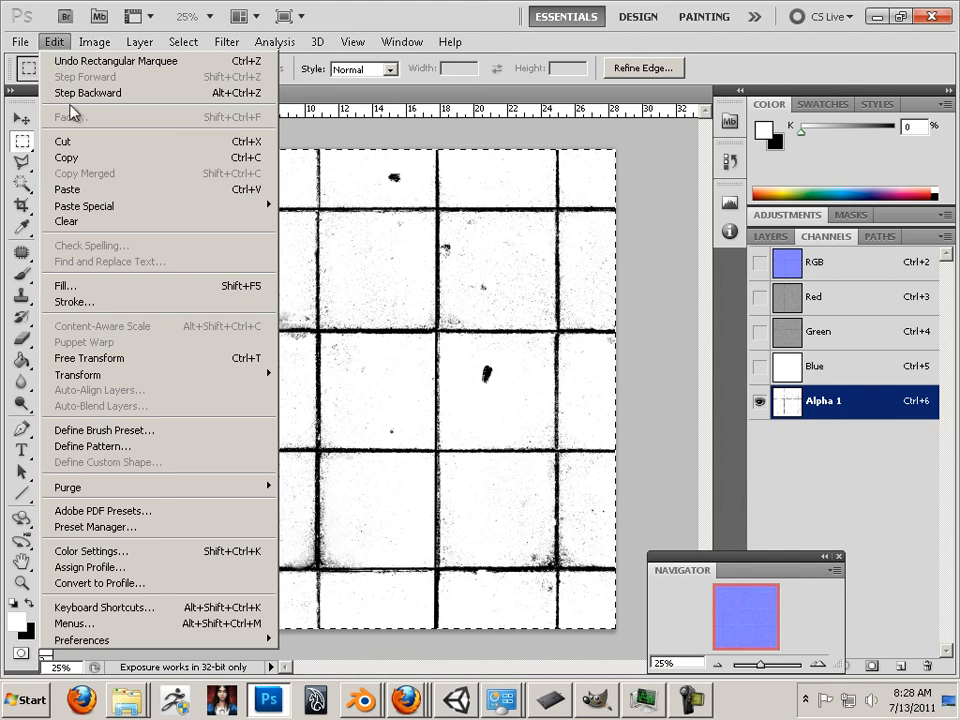
{"action": "left_click", "coordinate": [62, 154]}
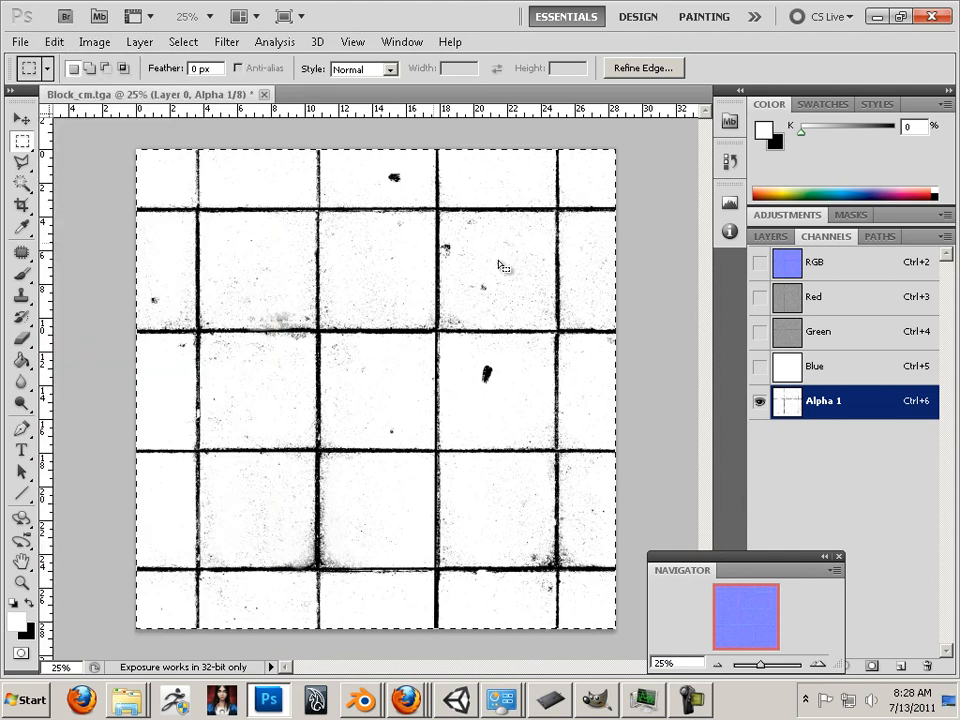
Step: Paste the copied alpha mask as a new layer above Layer 0
{"action": "left_click", "coordinate": [771, 236]}
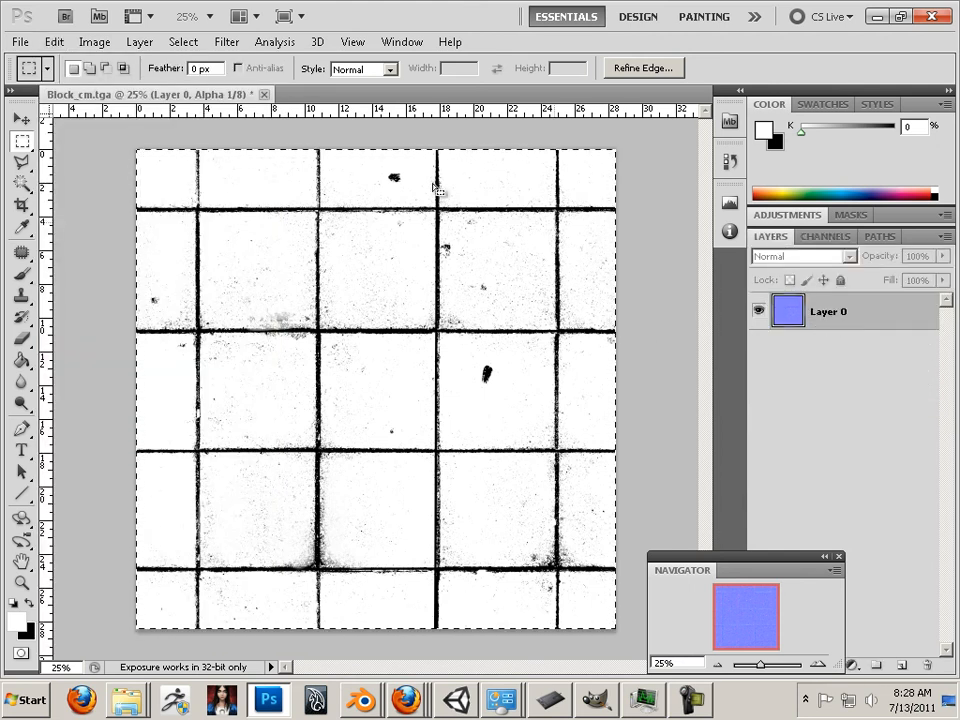
{"action": "left_click", "coordinate": [857, 323]}
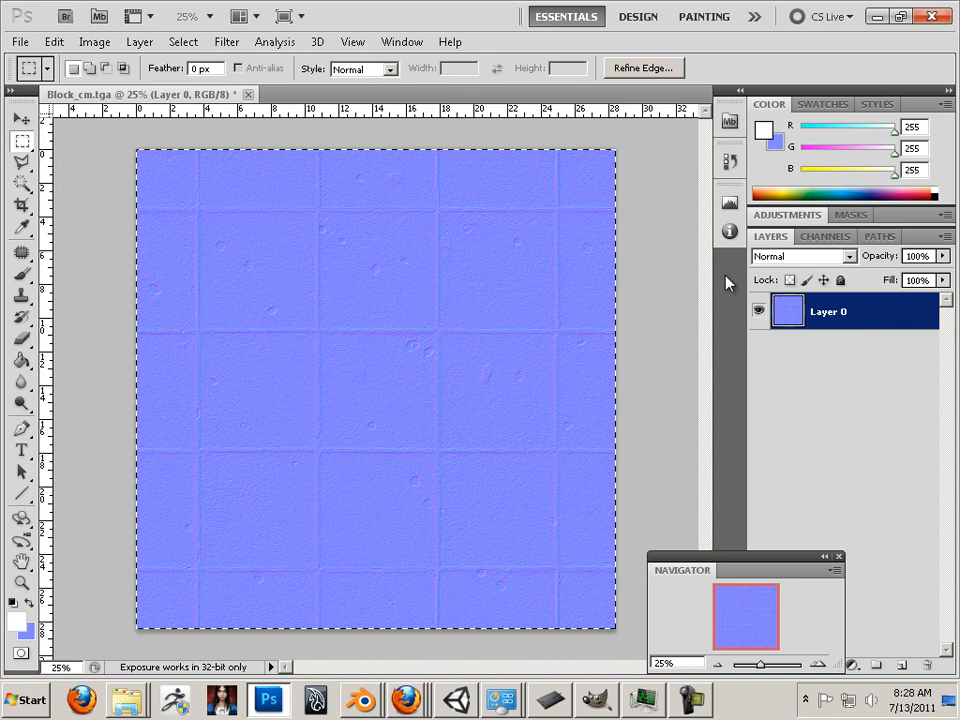
{"action": "left_click", "coordinate": [54, 42]}
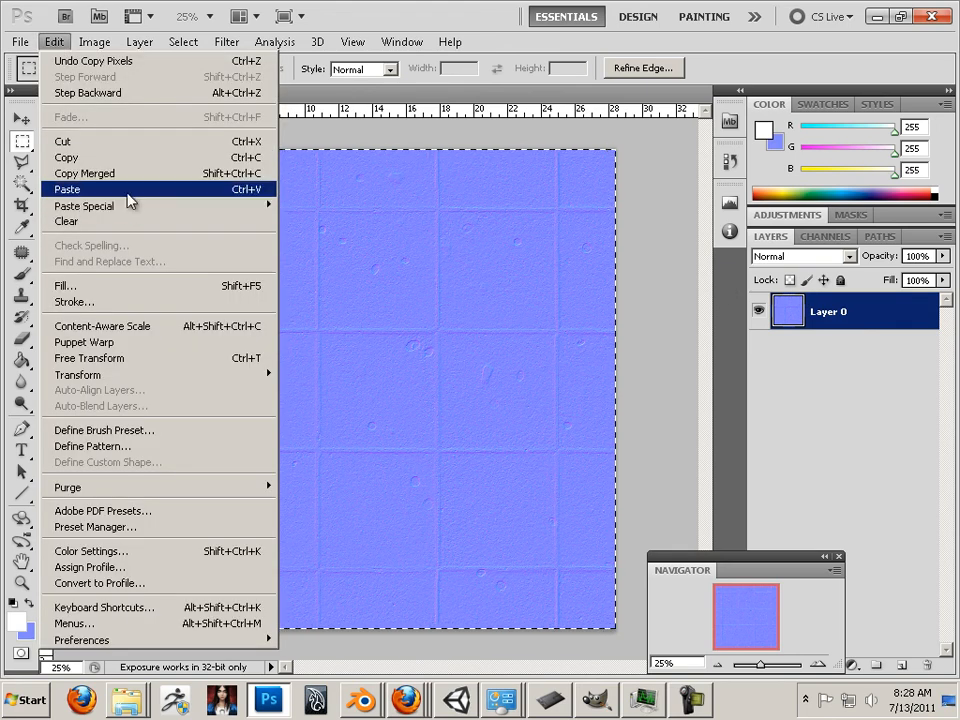
{"action": "left_click", "coordinate": [128, 197]}
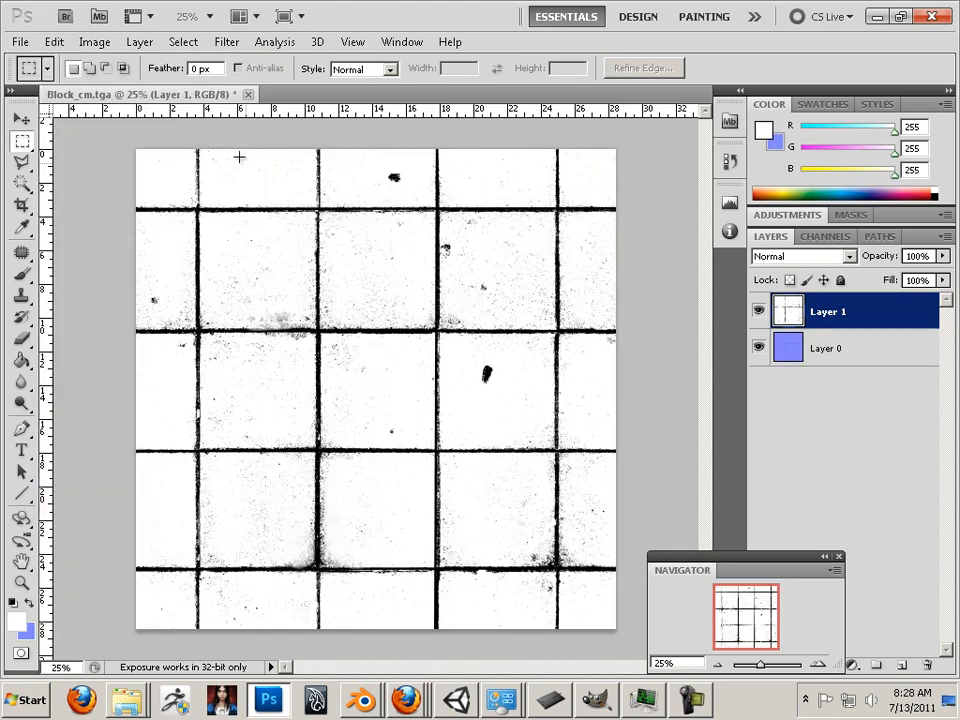
Step: Begin saving the layered image under a new name in the Unity_workflow/Game/Assets/shaders folder
{"action": "left_click", "coordinate": [20, 42]}
{"action": "left_click", "coordinate": [114, 301]}
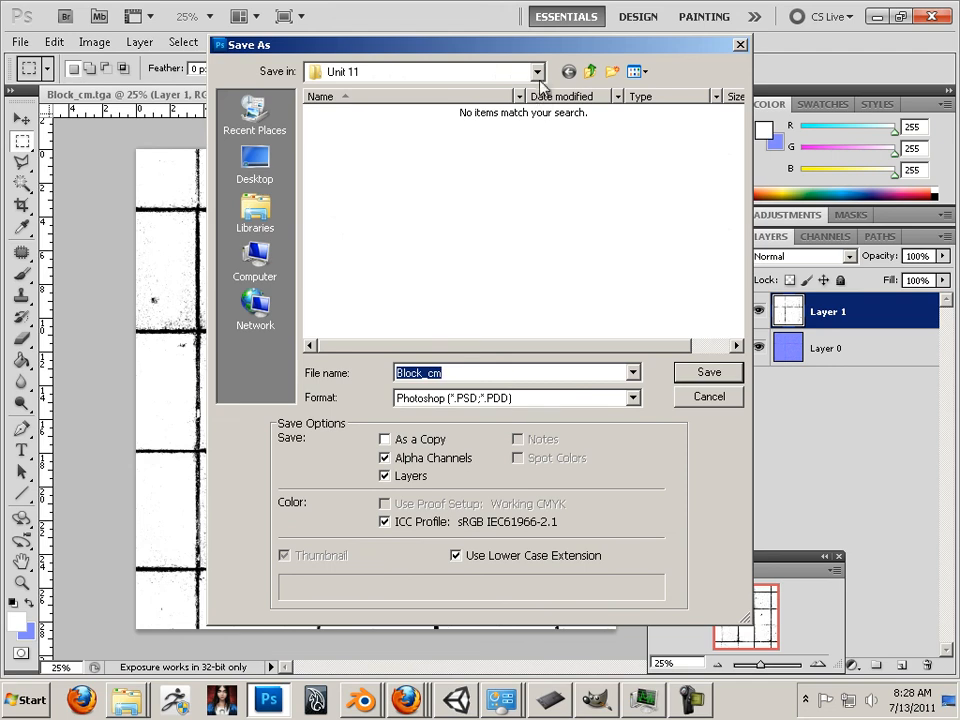
{"action": "left_click", "coordinate": [537, 72]}
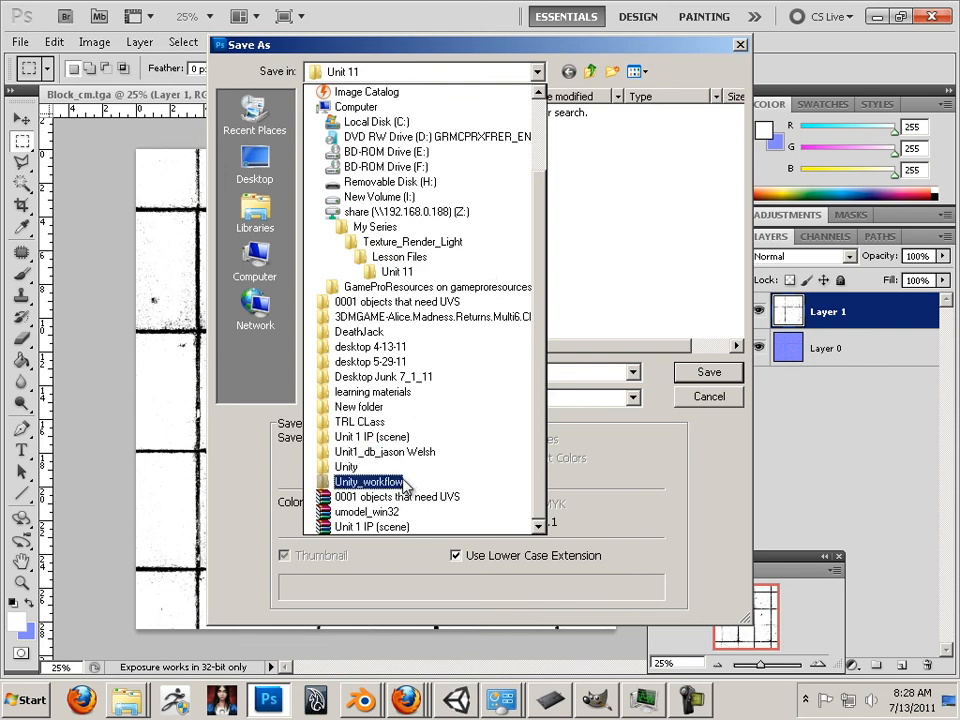
{"action": "left_click", "coordinate": [370, 482]}
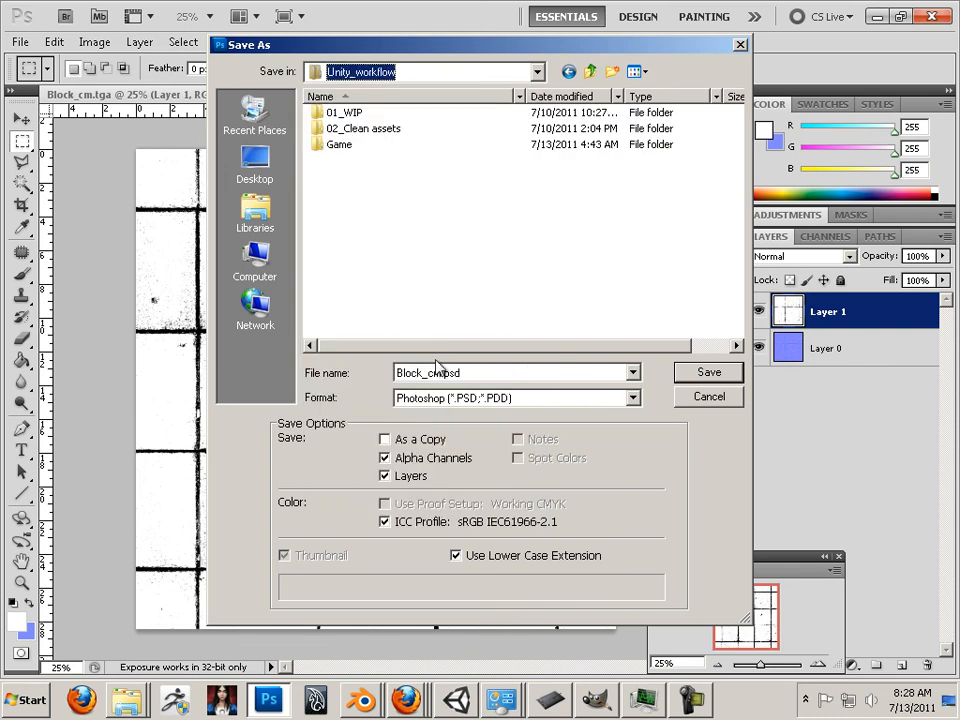
{"action": "double_click", "coordinate": [340, 145]}
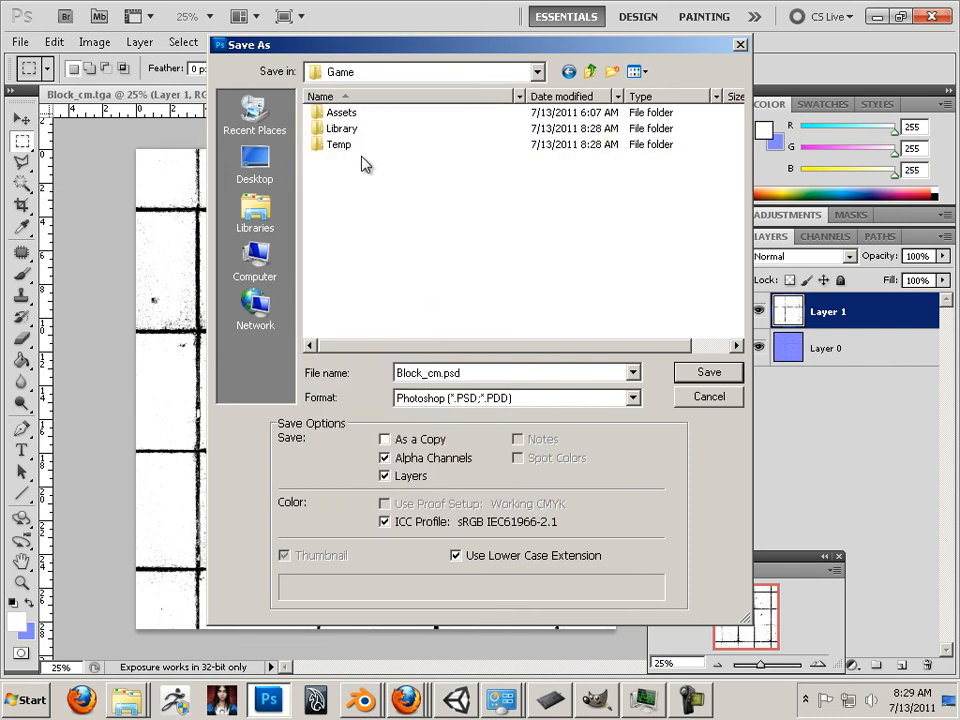
{"action": "left_click", "coordinate": [346, 150]}
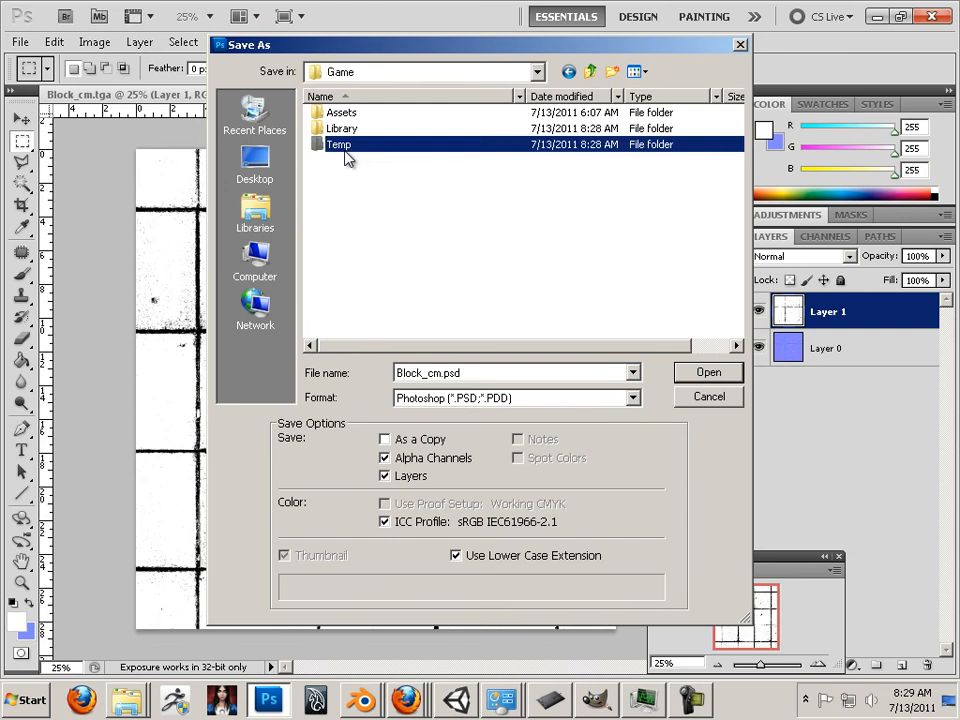
{"action": "double_click", "coordinate": [348, 113]}
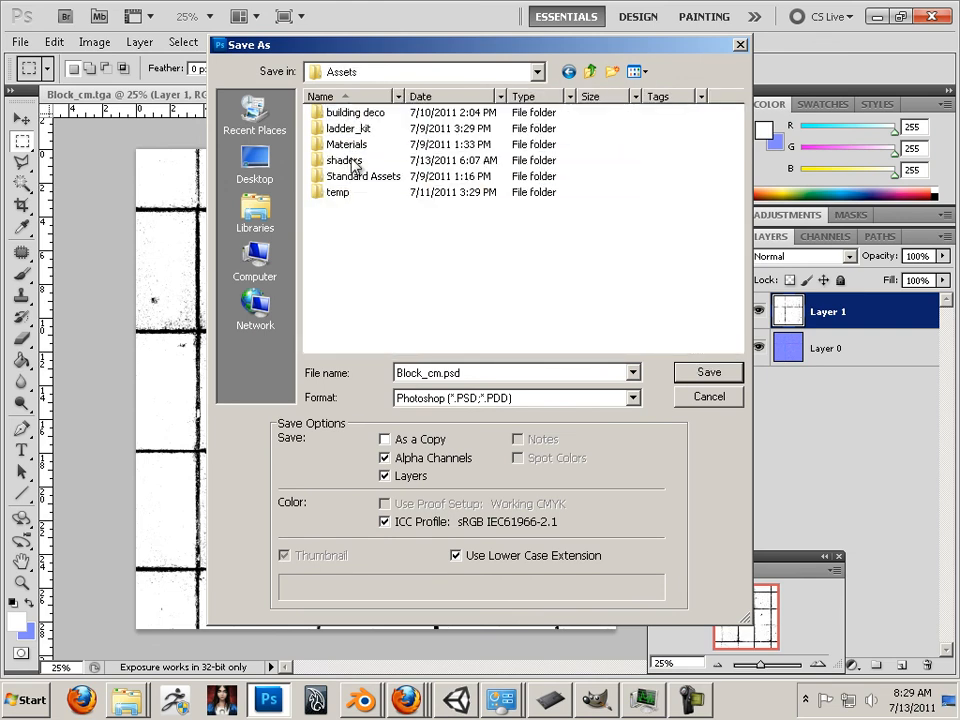
{"action": "double_click", "coordinate": [348, 161]}
Step: Save the image in Targa format with alpha channels as Block_nm_Par_photoshop4
{"action": "left_click", "coordinate": [447, 398]}
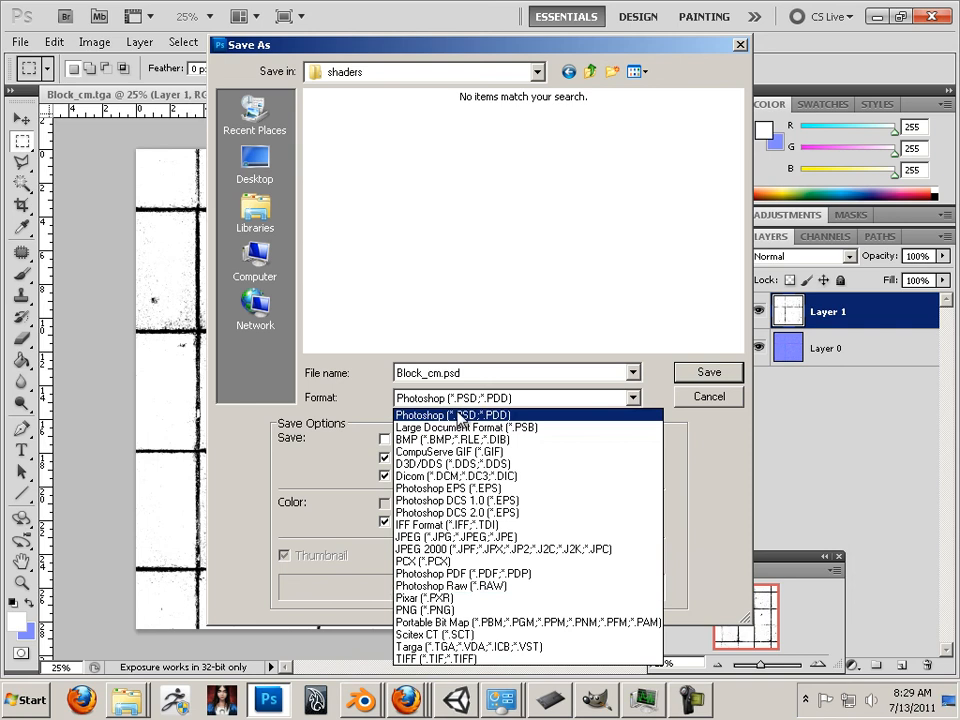
{"action": "left_click", "coordinate": [483, 648]}
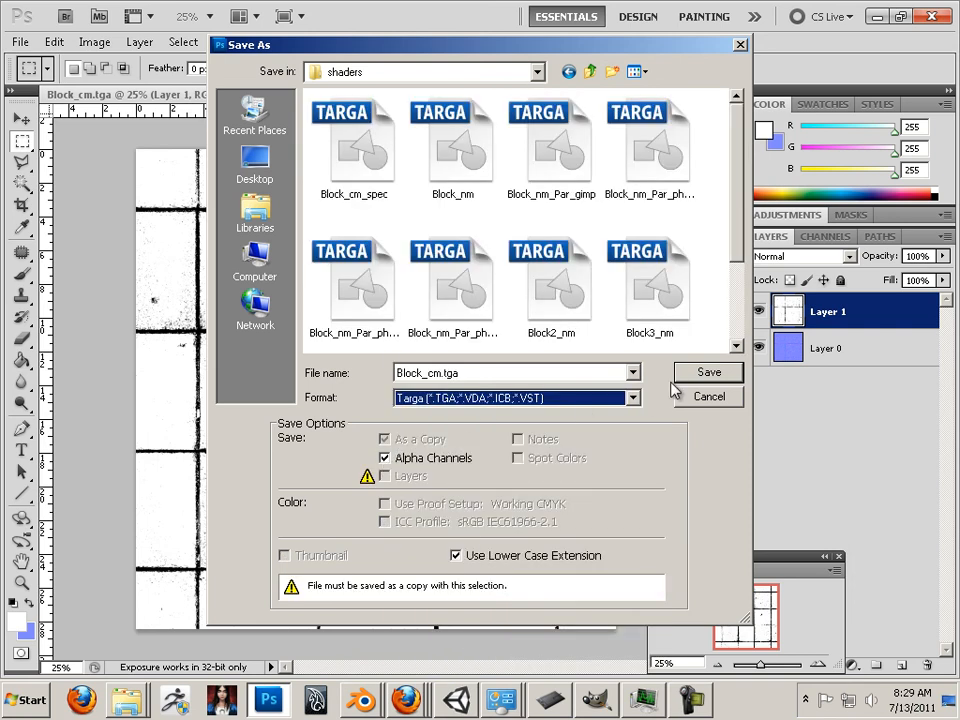
{"action": "left_click", "coordinate": [455, 282]}
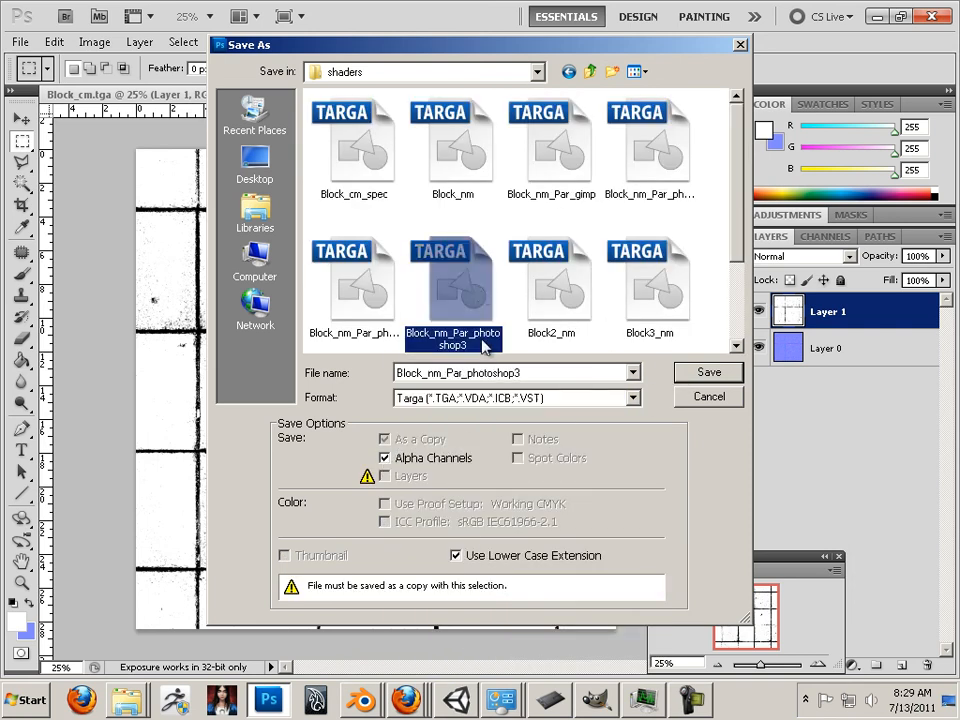
{"action": "left_click", "coordinate": [551, 373]}
{"action": "left_click", "coordinate": [577, 377]}
{"action": "key", "text": "BackSpace"}
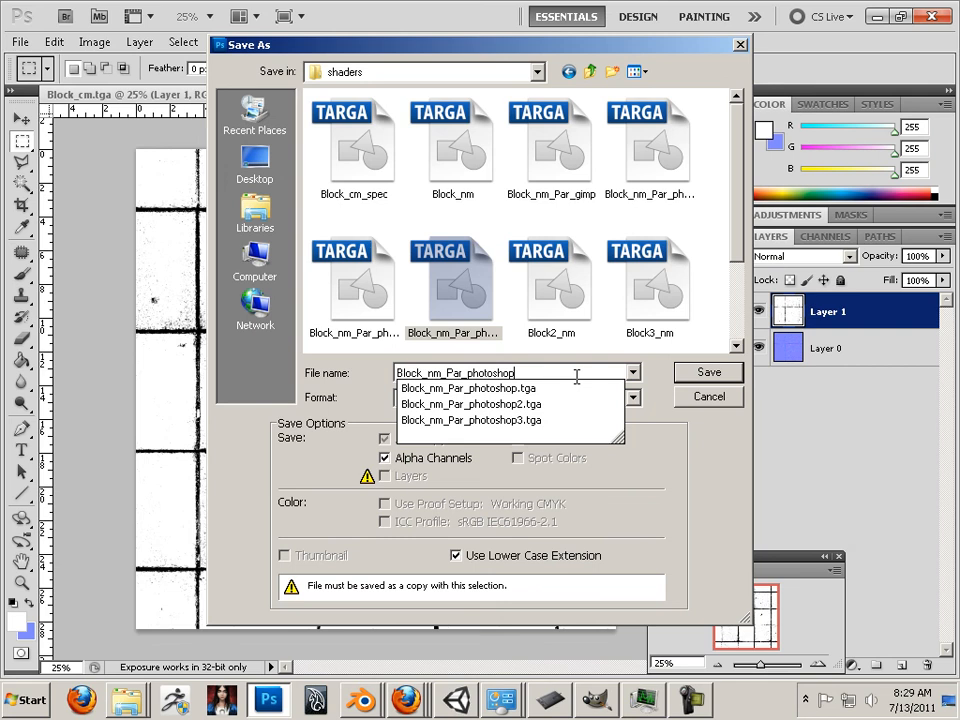
{"action": "type", "text": "4"}
{"action": "left_click", "coordinate": [677, 373]}
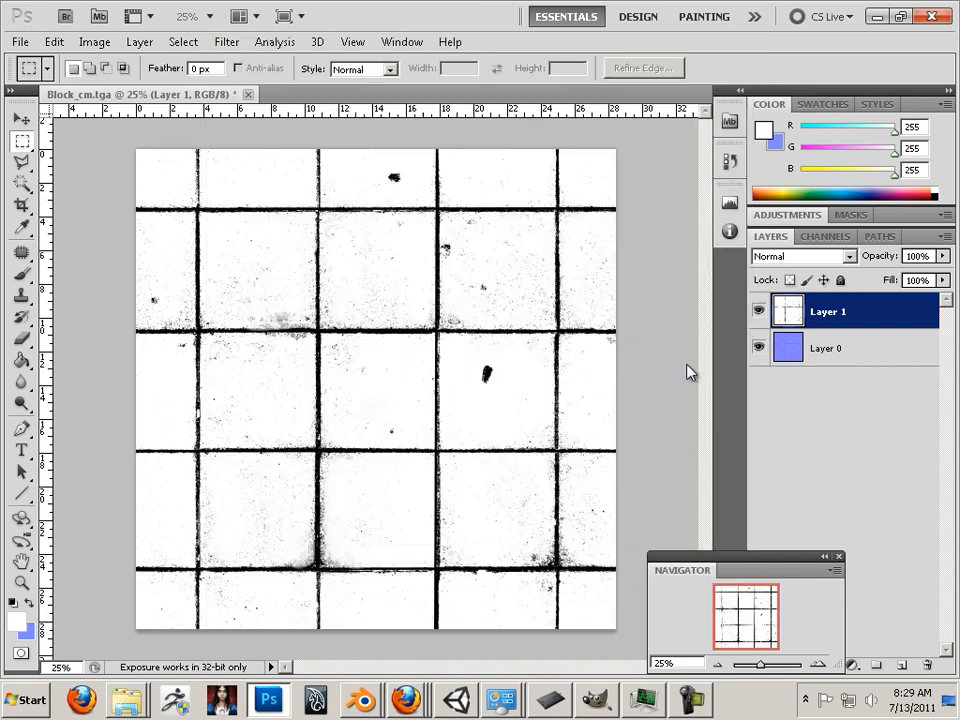
{"action": "left_click", "coordinate": [480, 285]}
Step: Switch to Unity and assign the black-and-white Block_nm_Par_photoshop4 texture as the New Material's Heightmap
{"action": "left_click", "coordinate": [458, 700]}
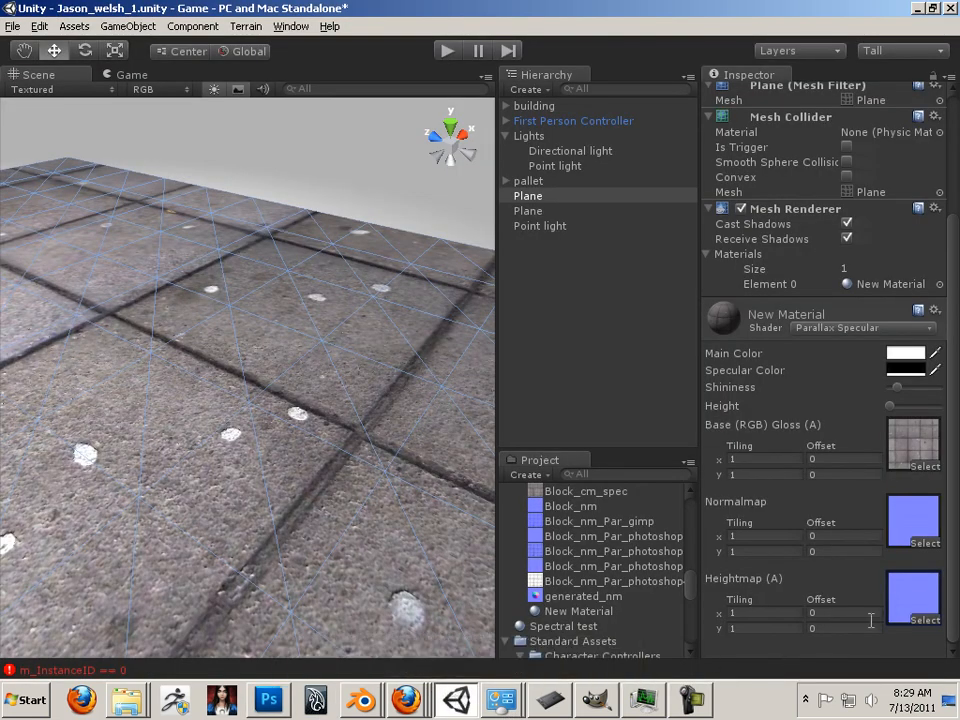
{"action": "left_click", "coordinate": [912, 628]}
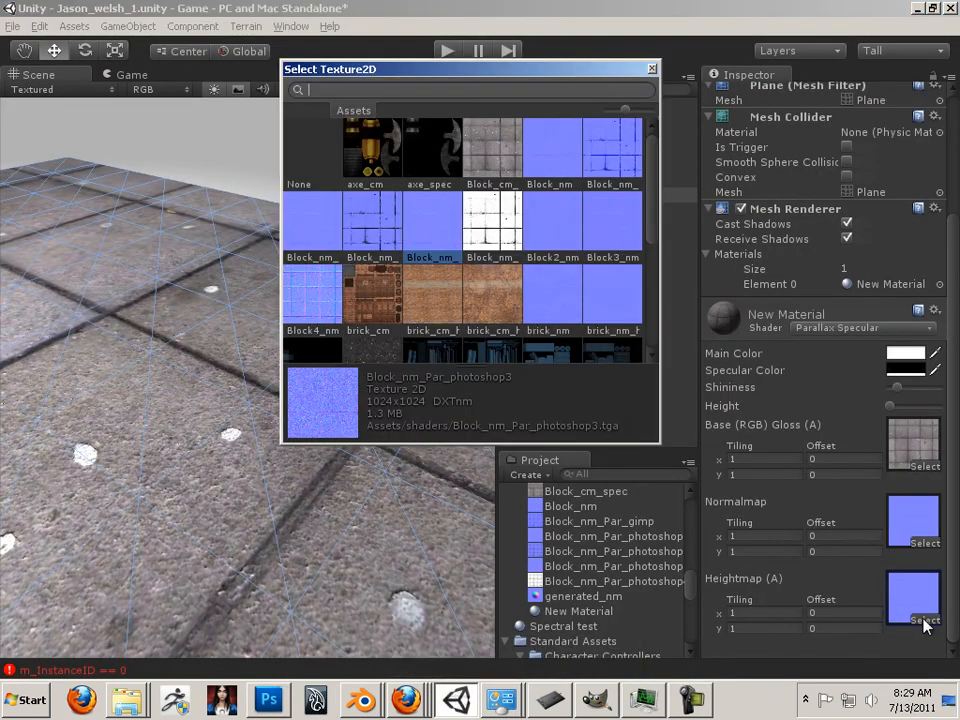
{"action": "double_click", "coordinate": [484, 221]}
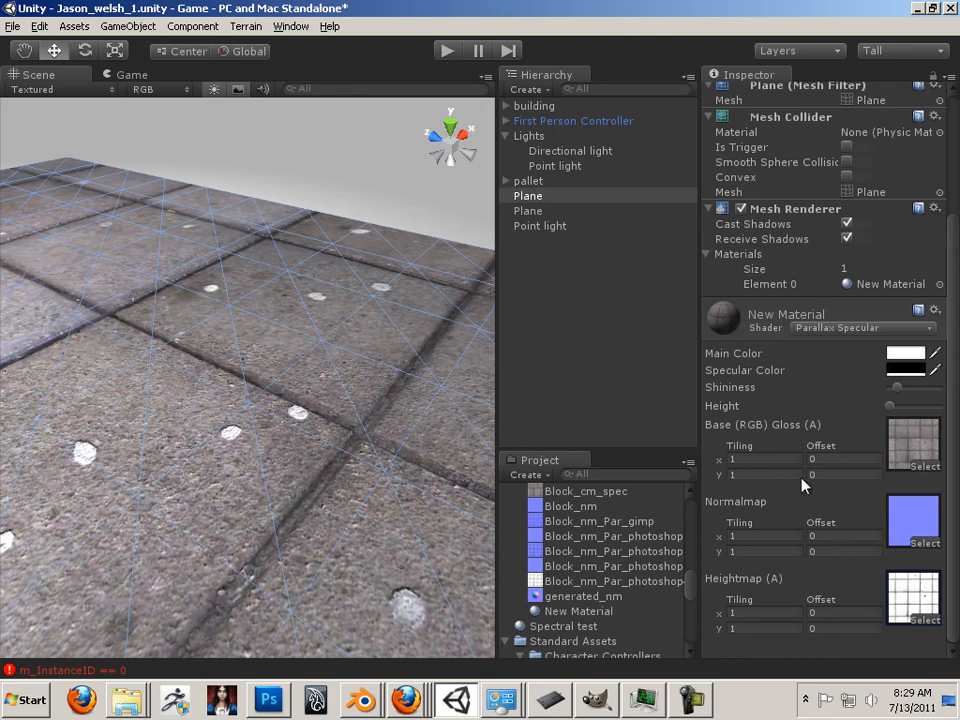
Step: Raise the New Material's Height slightly above the minimum and compare the parallax depth along the tile seams
{"action": "mouse_move", "coordinate": [888, 412]}
{"action": "left_mouse_down"}
{"action": "mouse_move", "coordinate": [909, 412]}
{"action": "mouse_move", "coordinate": [900, 418]}
{"action": "left_mouse_up"}
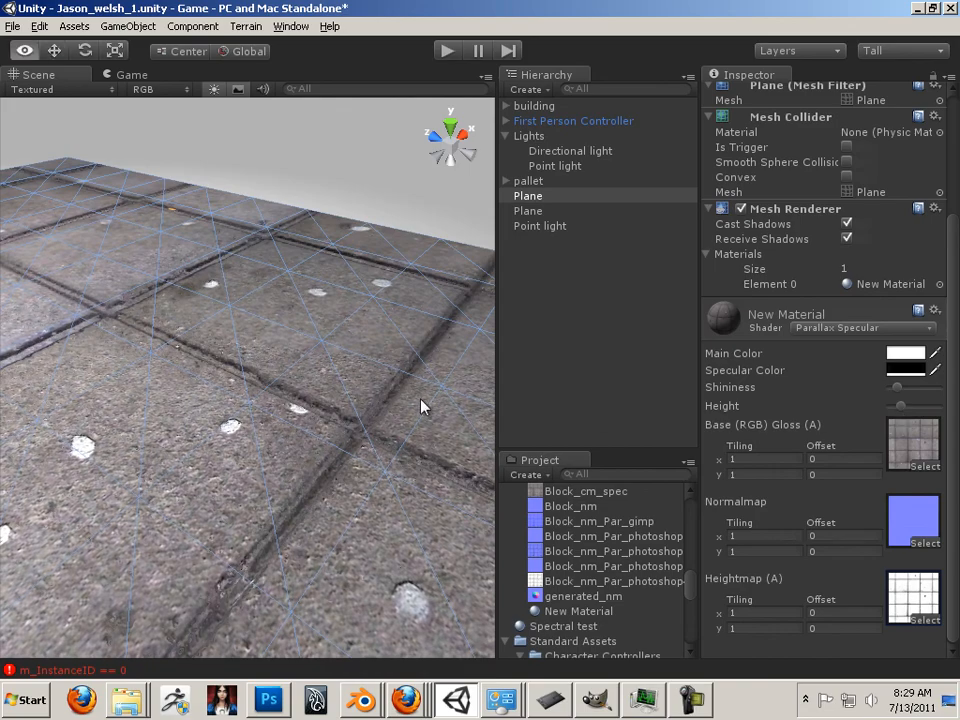
{"action": "left_click_drag", "start_coordinate": [422, 405], "coordinate": [557, 497]}
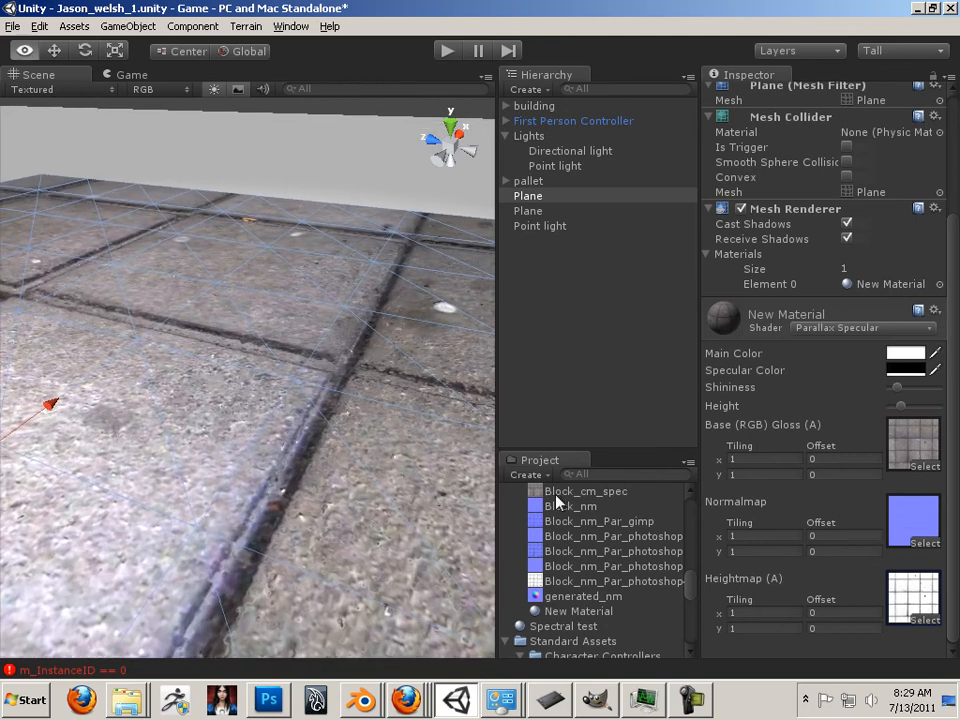
{"action": "mouse_move", "coordinate": [903, 410]}
{"action": "left_mouse_down"}
{"action": "mouse_move", "coordinate": [894, 410]}
{"action": "mouse_move", "coordinate": [935, 417]}
{"action": "mouse_move", "coordinate": [889, 424]}
{"action": "mouse_move", "coordinate": [910, 424]}
{"action": "left_mouse_up"}
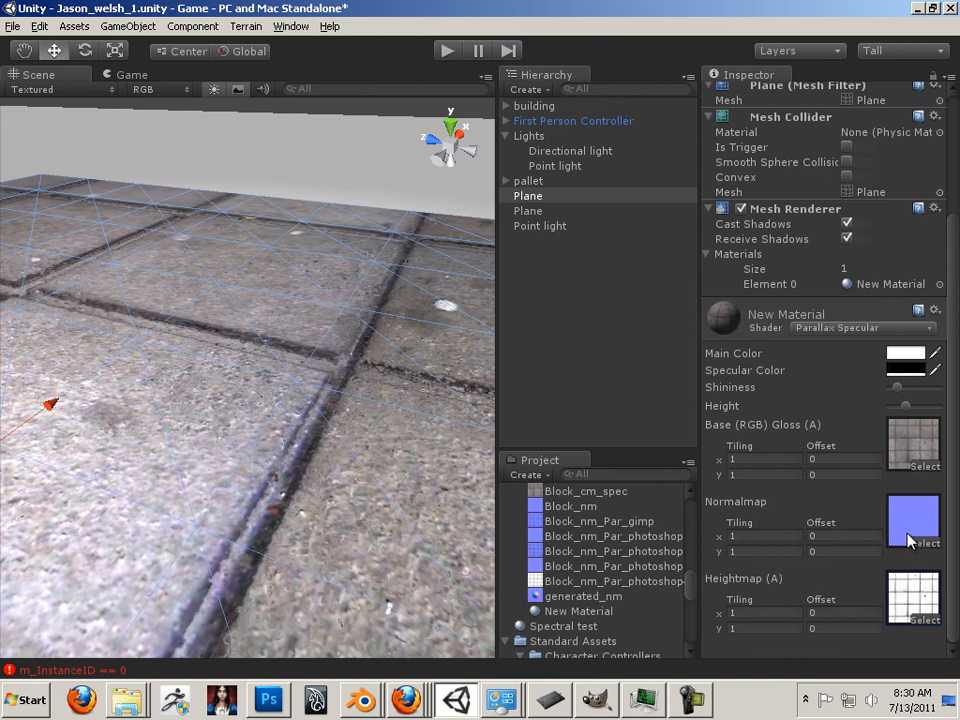
{"action": "left_click_drag", "start_coordinate": [910, 408], "coordinate": [902, 407]}
Step: Inspect the seam around the yellow object up close and fine-tune the New Material's Height to a slightly lower value
{"action": "left_click_drag", "start_coordinate": [218, 338], "coordinate": [726, 604]}
{"action": "left_click_drag", "start_coordinate": [346, 486], "coordinate": [304, 449]}
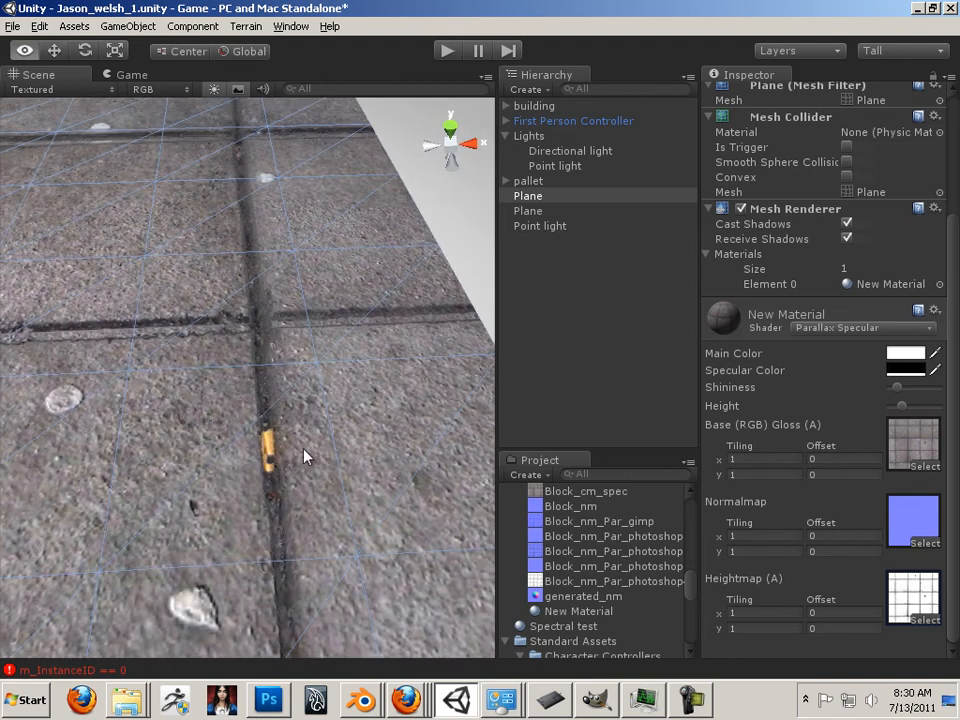
{"action": "scroll", "coordinate": [297, 446], "scroll_direction": "up", "scroll_amount": 5}
{"action": "scroll", "coordinate": [293, 458], "scroll_direction": "down", "scroll_amount": 3}
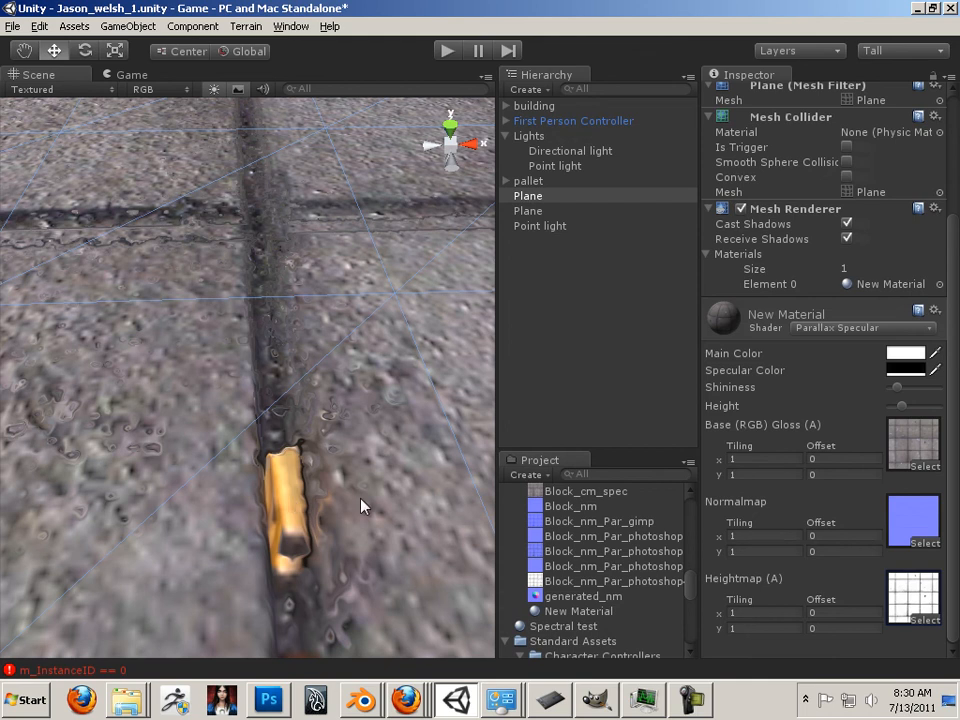
{"action": "mouse_move", "coordinate": [904, 403]}
{"action": "left_mouse_down"}
{"action": "mouse_move", "coordinate": [889, 410]}
{"action": "mouse_move", "coordinate": [909, 417]}
{"action": "mouse_move", "coordinate": [901, 417]}
{"action": "left_mouse_up"}
Step: Move the Point light above the paving plane to about X 14.23 and Y 2.05
{"action": "scroll", "coordinate": [142, 368], "scroll_direction": "down", "scroll_amount": 6}
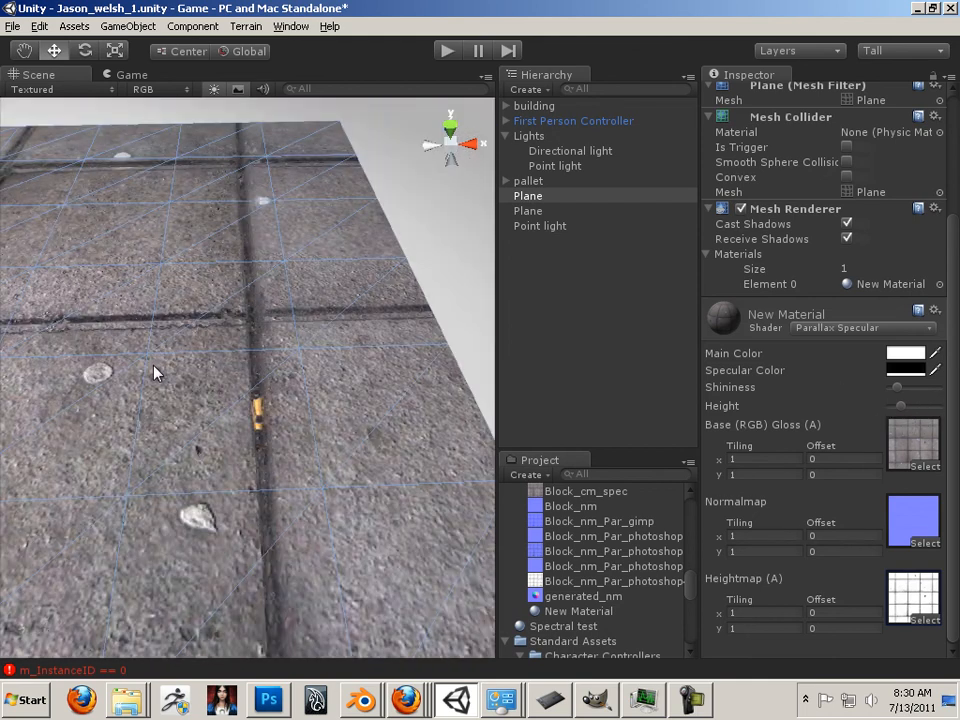
{"action": "left_click_drag", "start_coordinate": [174, 364], "coordinate": [90, 328]}
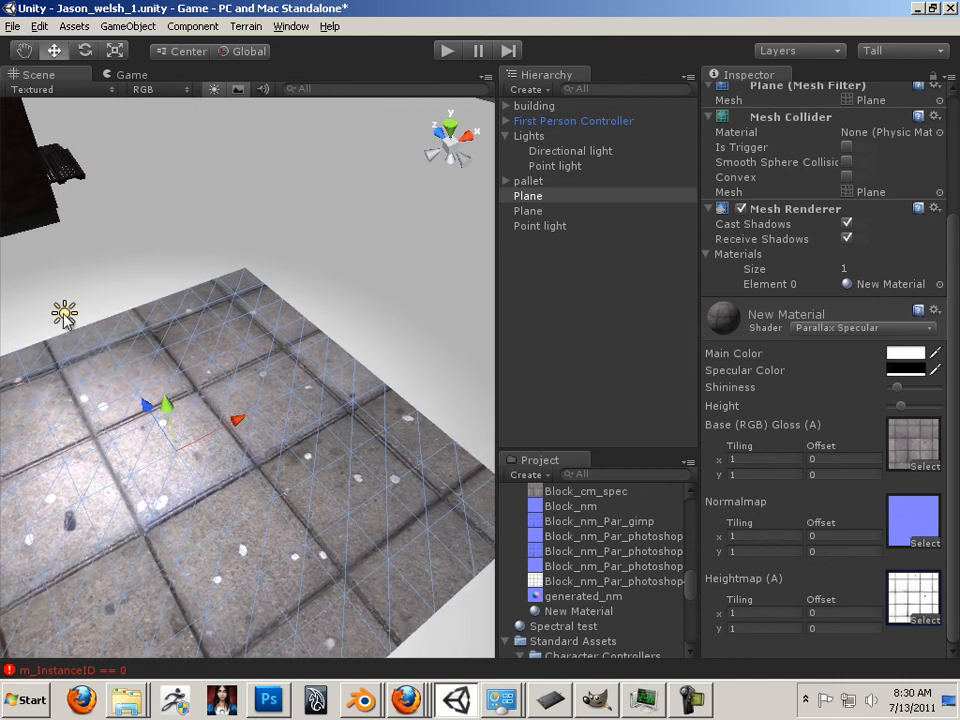
{"action": "left_click", "coordinate": [62, 311]}
{"action": "mouse_move", "coordinate": [56, 279]}
{"action": "left_mouse_down"}
{"action": "mouse_move", "coordinate": [47, 280]}
{"action": "mouse_move", "coordinate": [58, 313]}
{"action": "mouse_move", "coordinate": [49, 270]}
{"action": "left_mouse_up"}
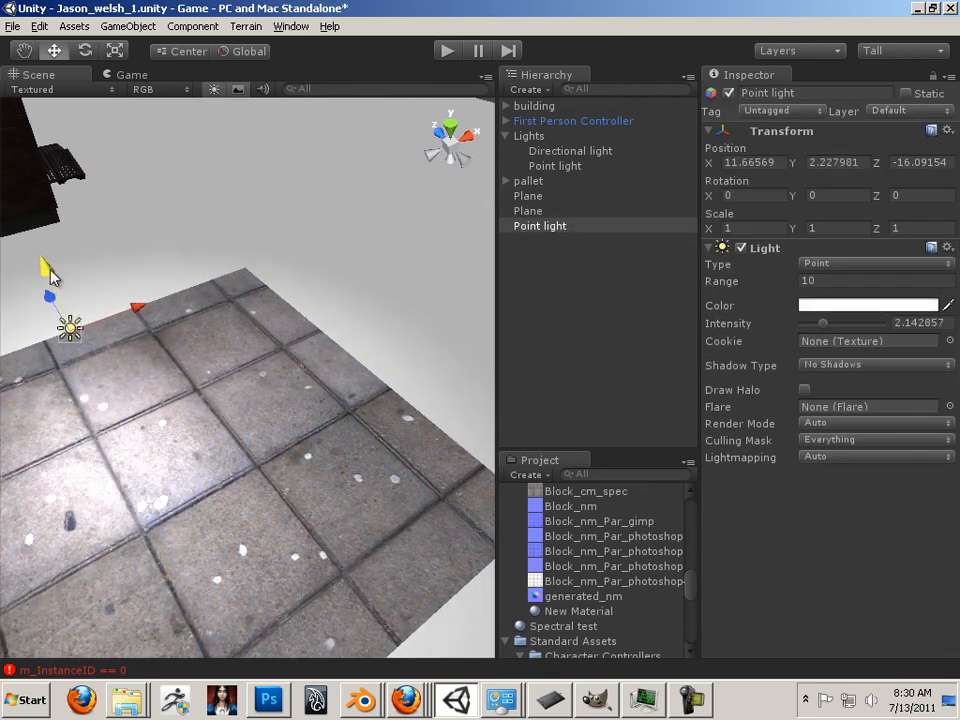
{"action": "left_click_drag", "start_coordinate": [136, 305], "coordinate": [259, 275]}
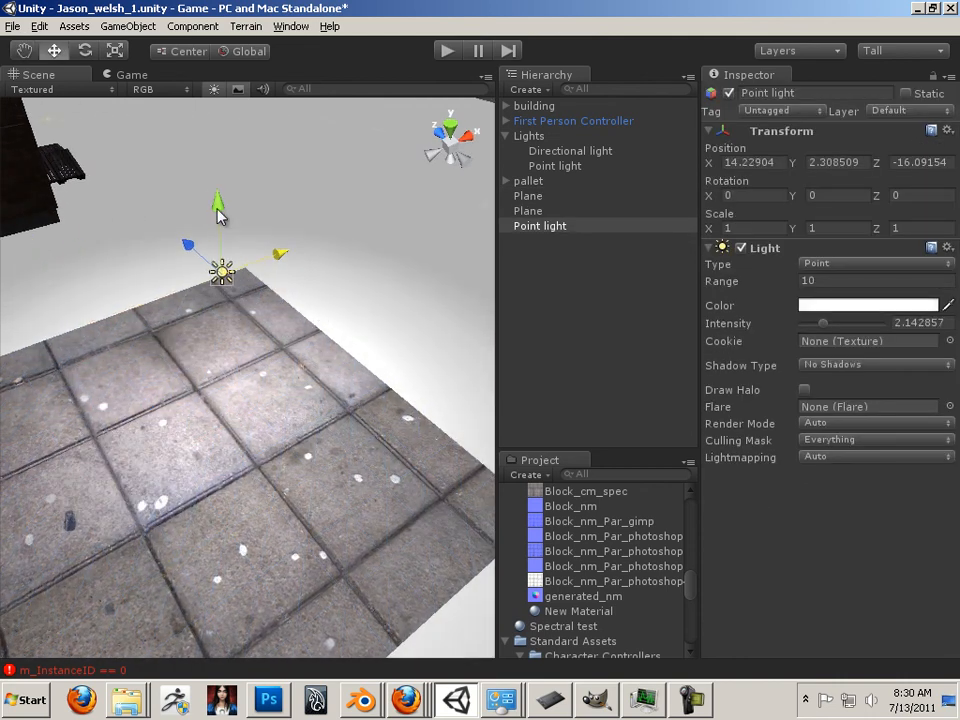
{"action": "left_click_drag", "start_coordinate": [219, 217], "coordinate": [221, 229]}
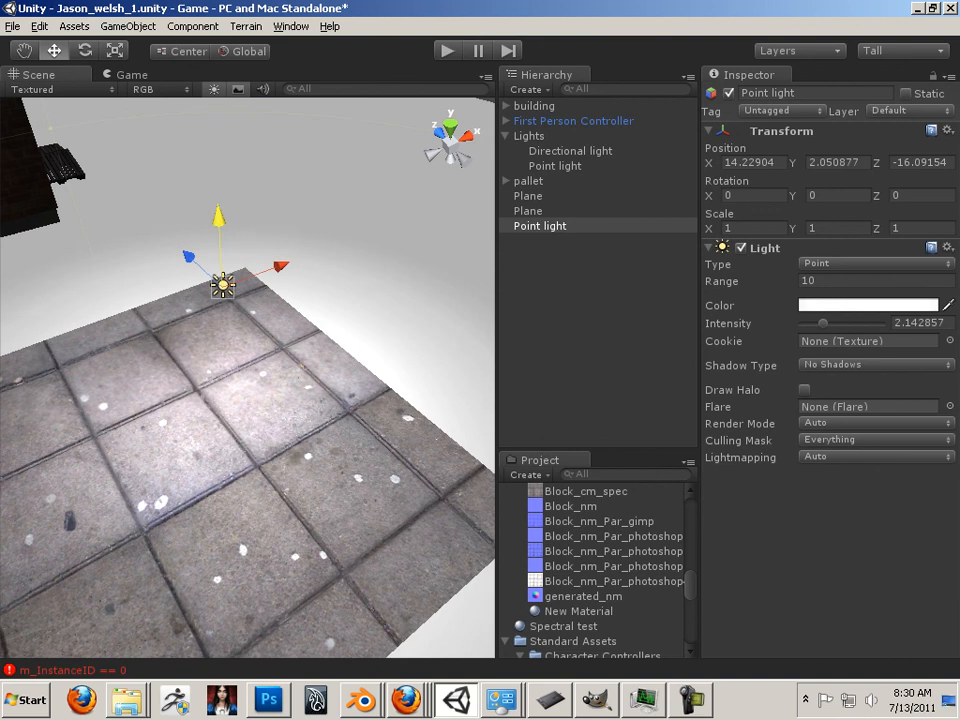